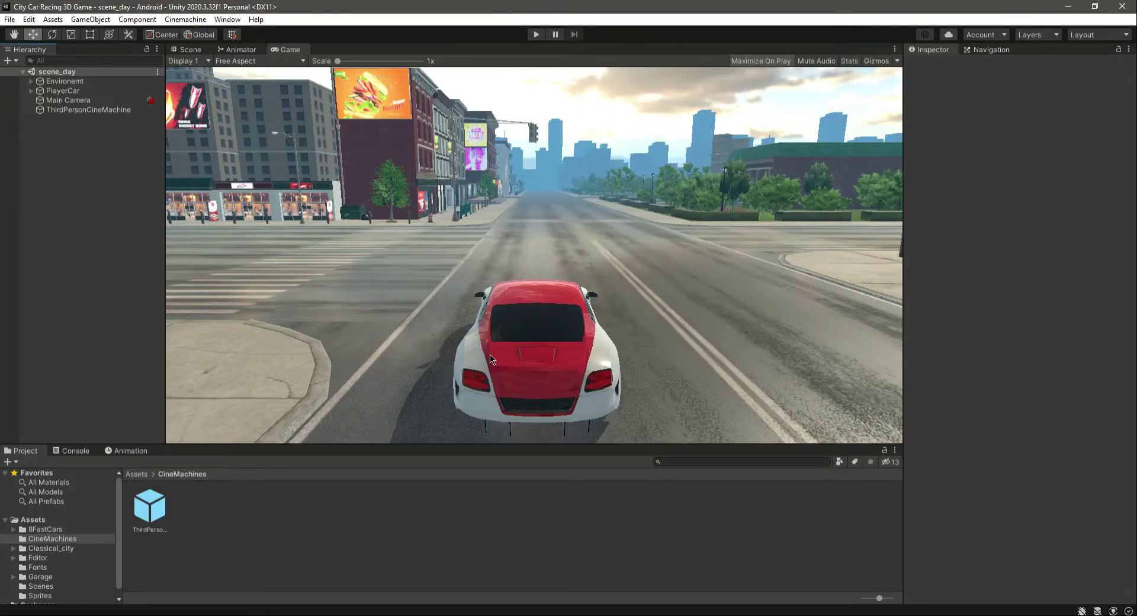
Step: Expand PlayerCar and Wheels, select WheelsColliders, and switch to the Scene view of the car
click(30, 92)
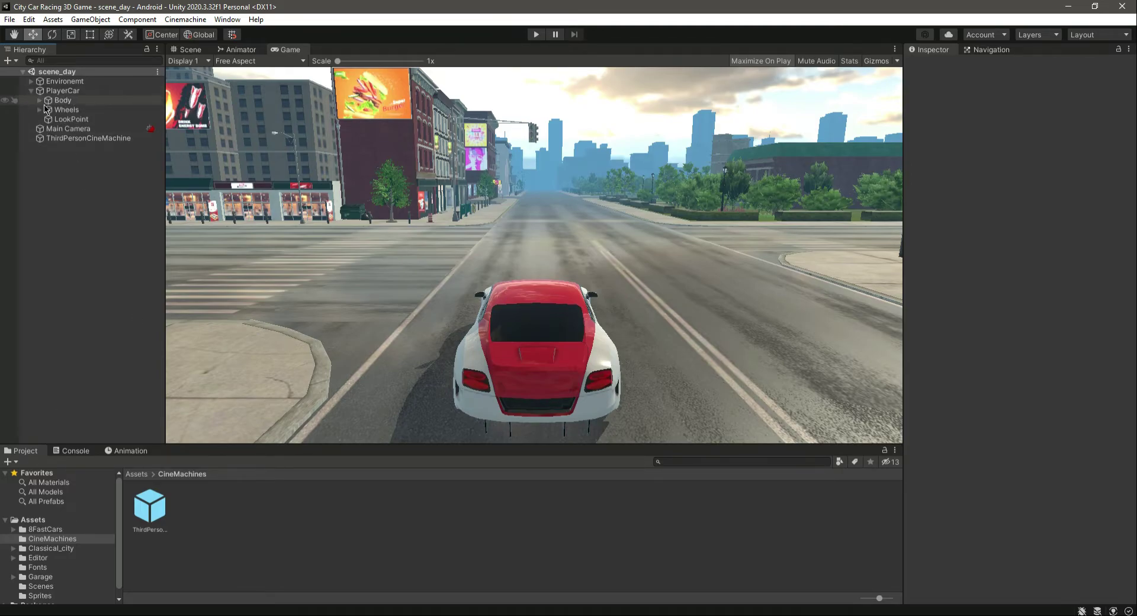
click(41, 110)
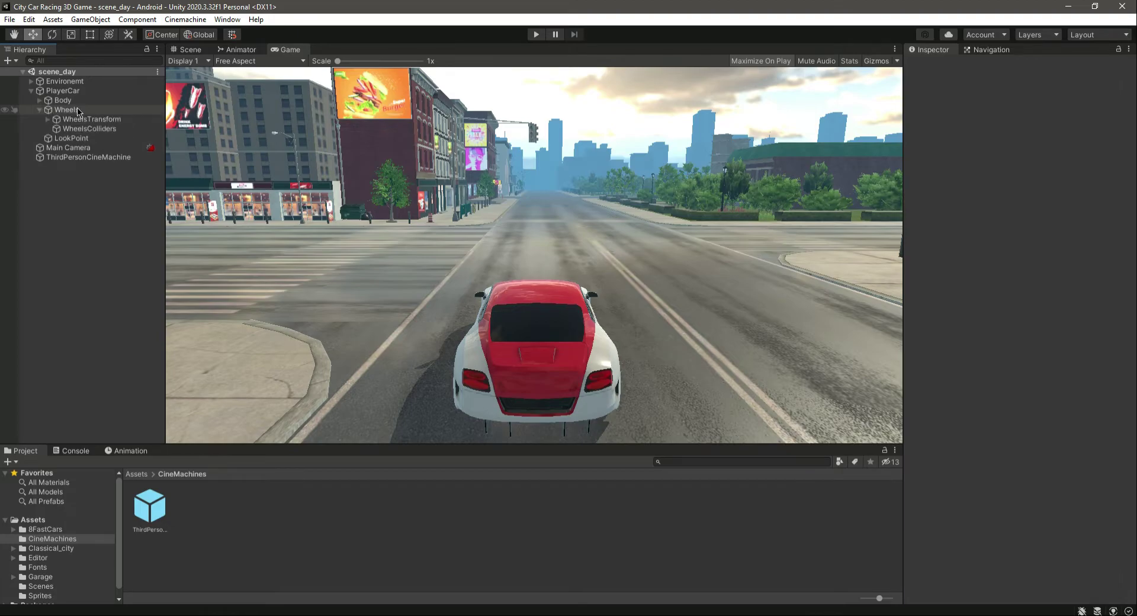
click(83, 131)
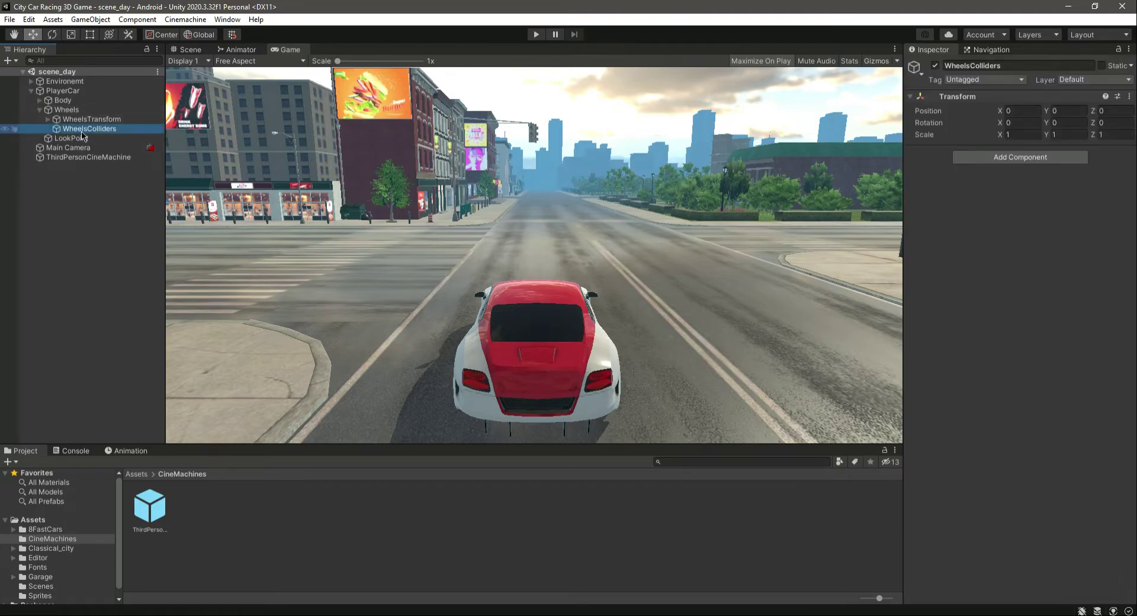
click(566, 280)
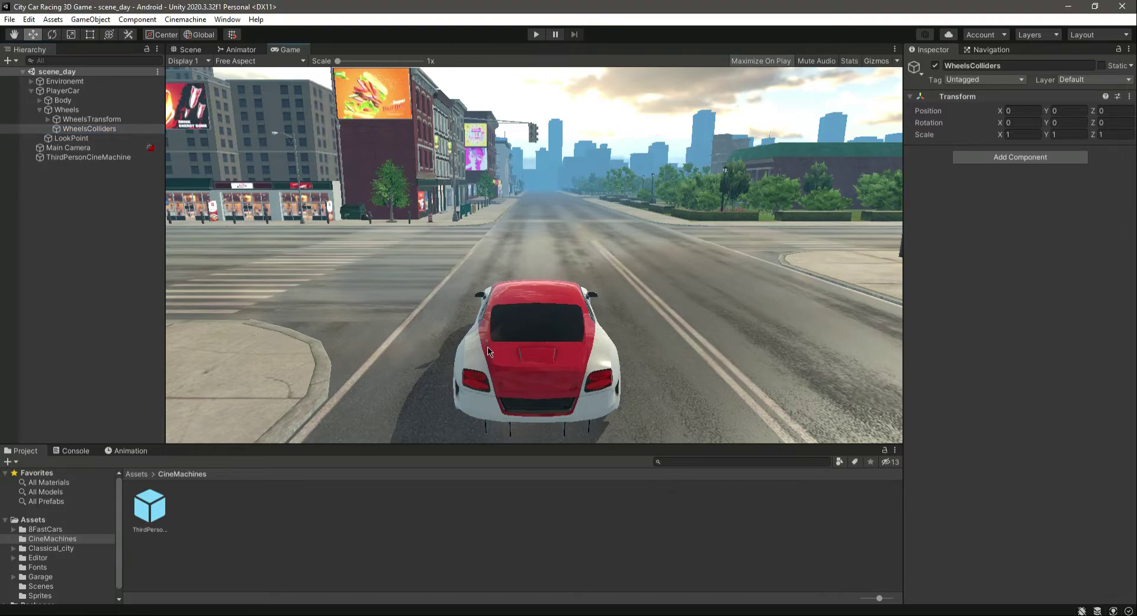
Step: Show the car from the side in the Scene view and inspect WheelsTransform and WheelsColliders
click(186, 49)
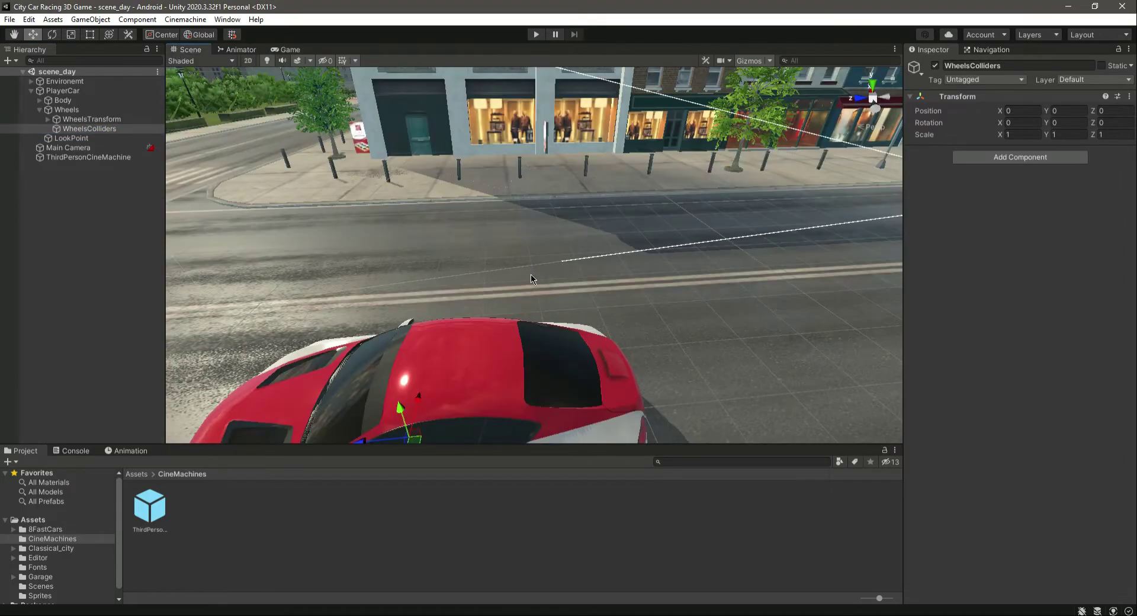
right_drag(533, 278, 503, 166)
click(59, 120)
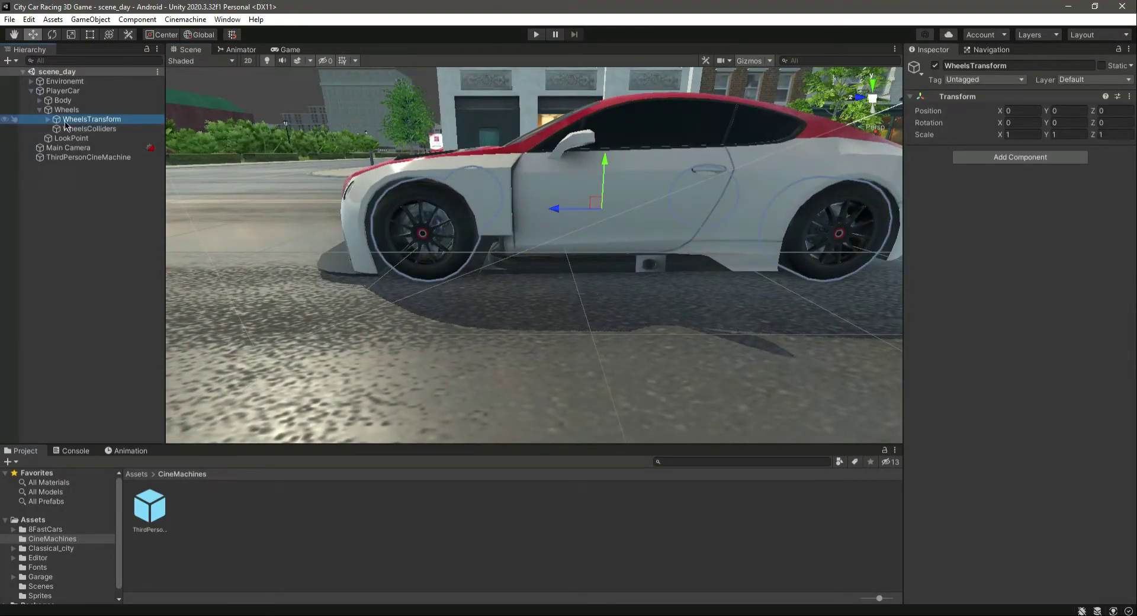
click(68, 130)
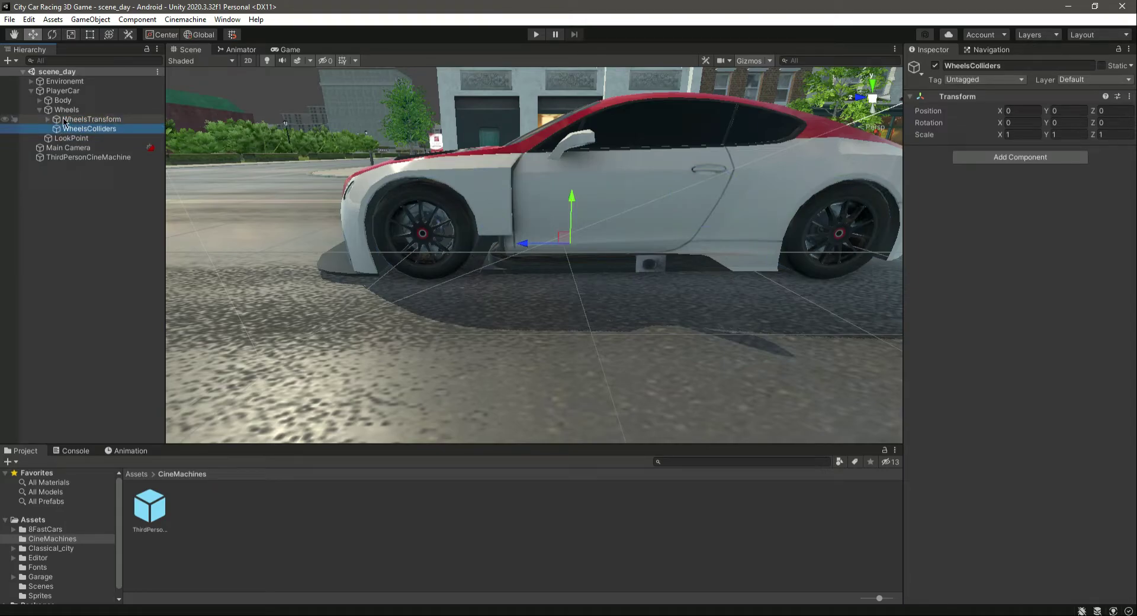
Step: Duplicate wheels FL, FR, BL and BR and move the copies under WheelsColliders
click(48, 119)
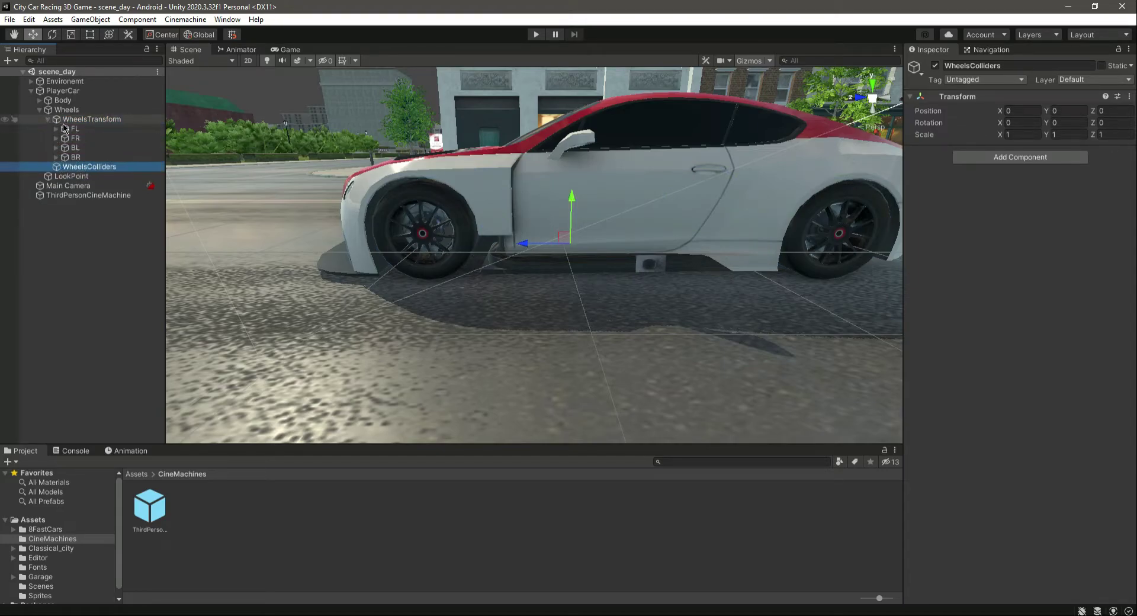
click(71, 129)
shift+click(88, 139)
shift+click(87, 148)
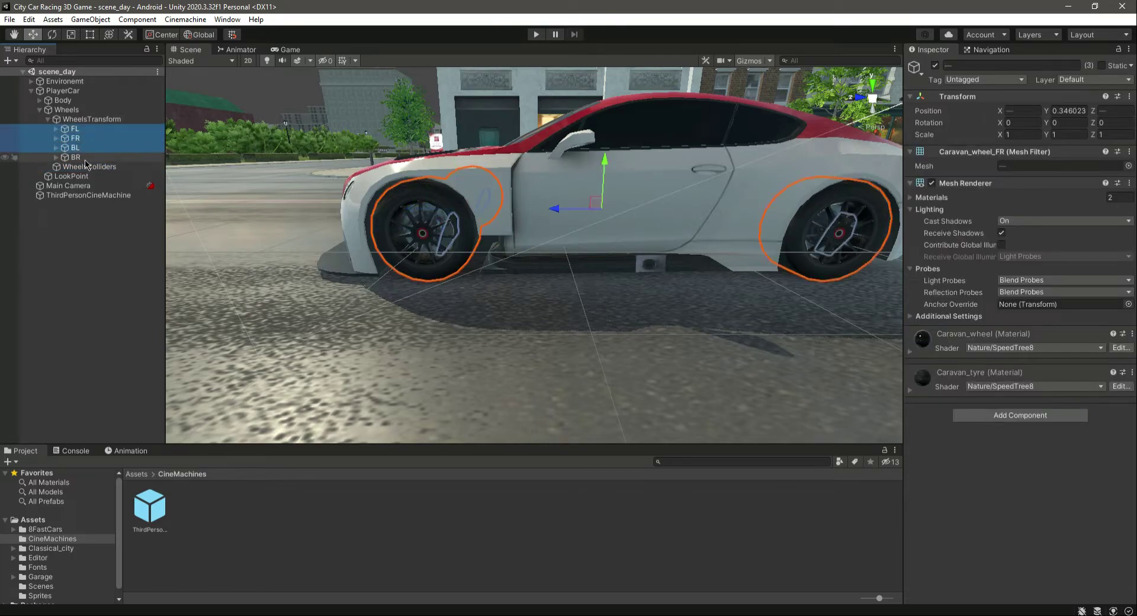
shift+click(84, 157)
key(ctrl+d)
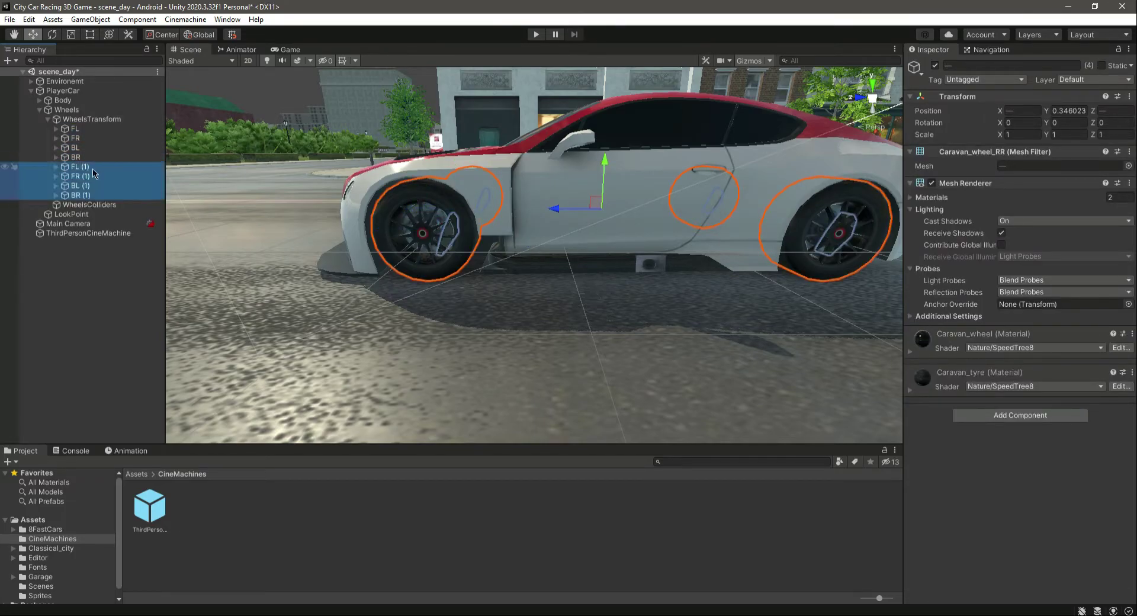
drag(80, 169, 96, 207)
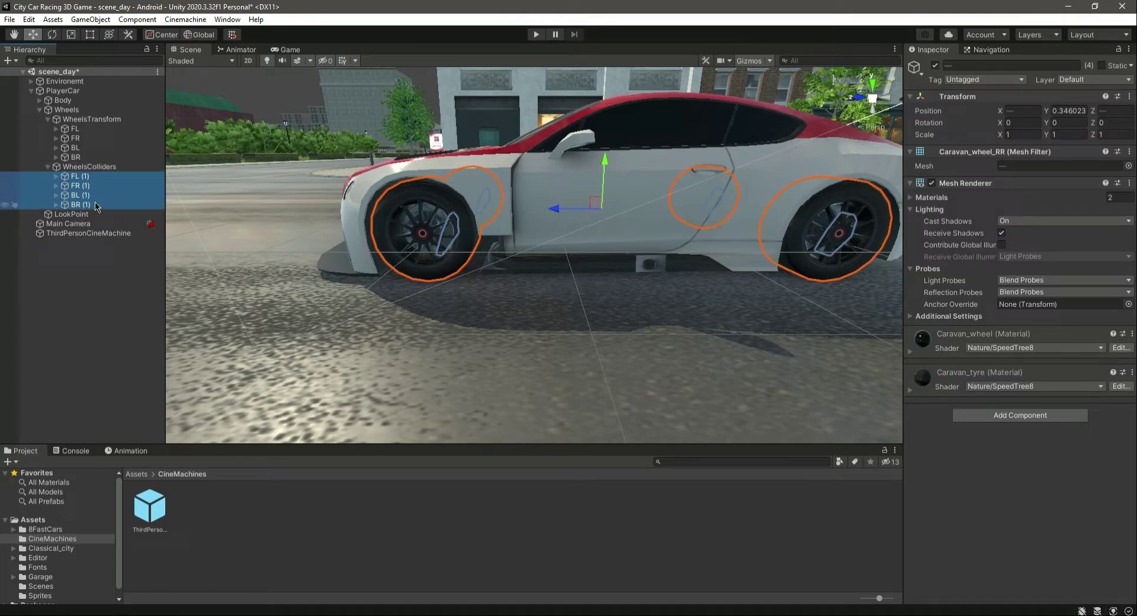
Step: Rename FL (1), FR (1), BL (1) and BR (1) to FL, FR, BL and BR
click(78, 176)
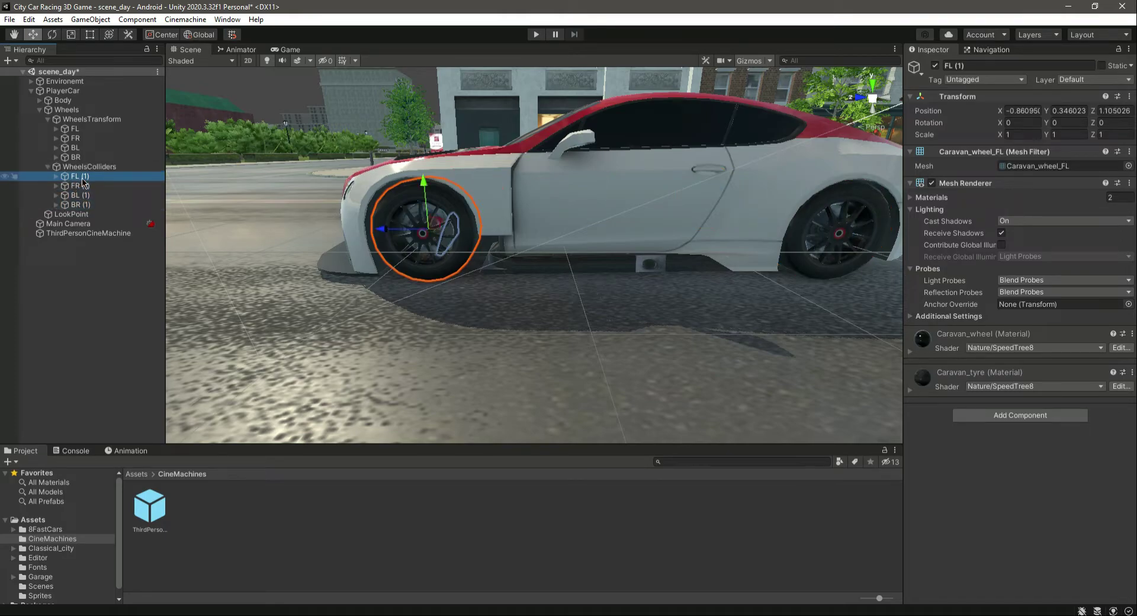
click(962, 66)
click(970, 67)
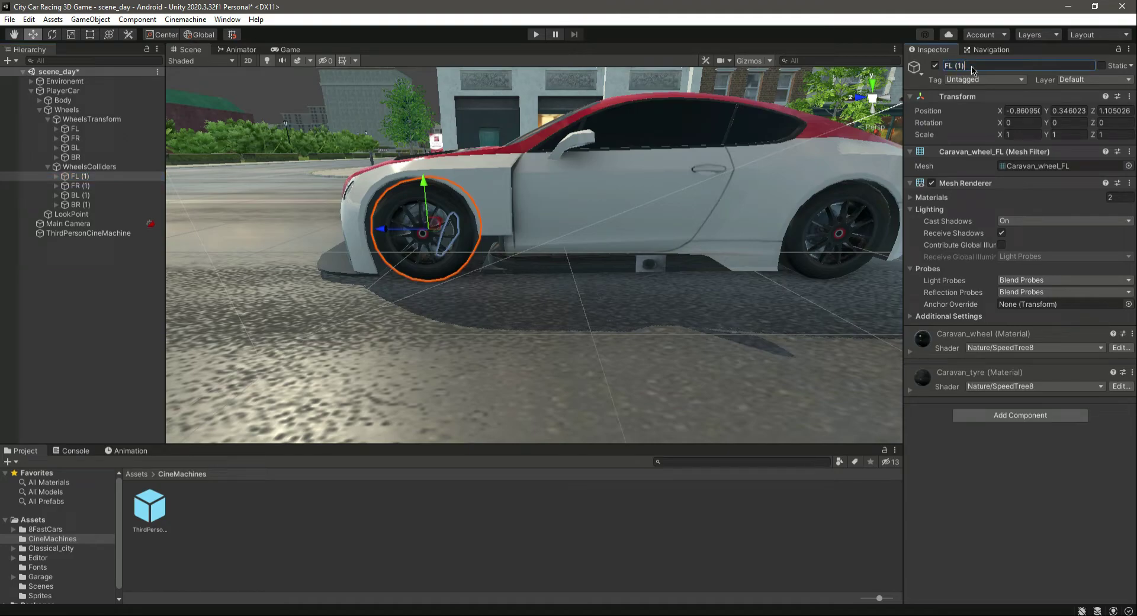
click(80, 185)
click(1040, 64)
click(1041, 63)
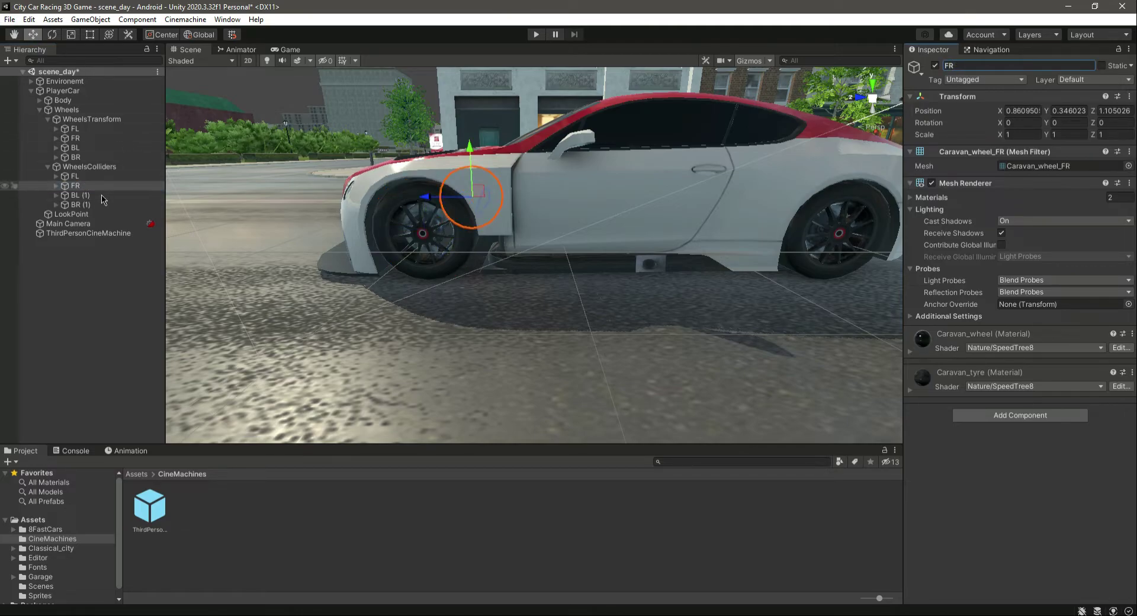
click(76, 195)
click(1011, 63)
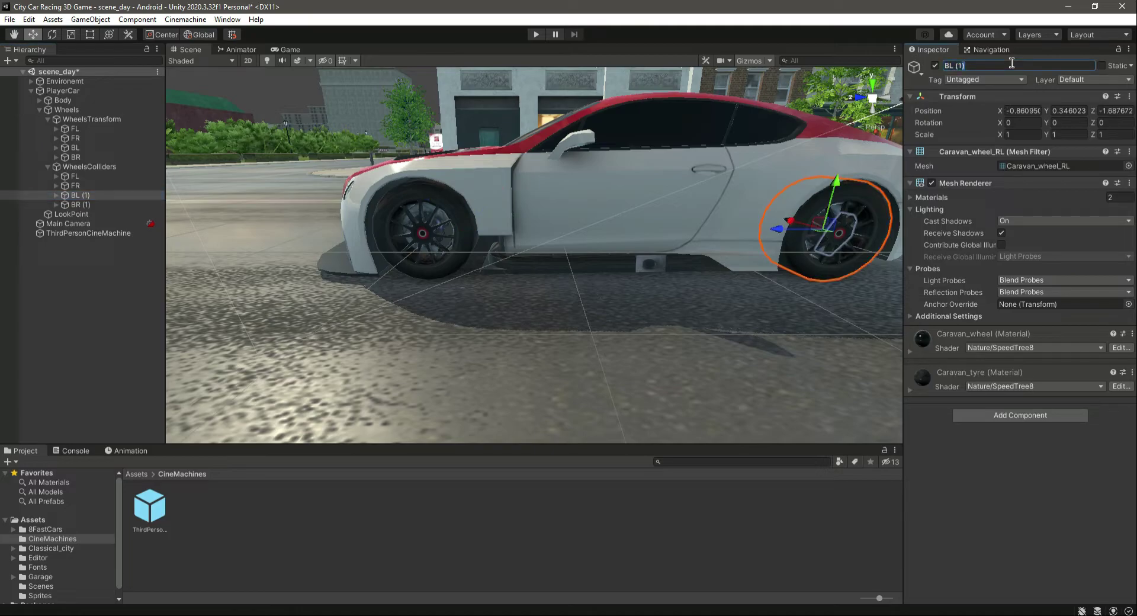
click(76, 204)
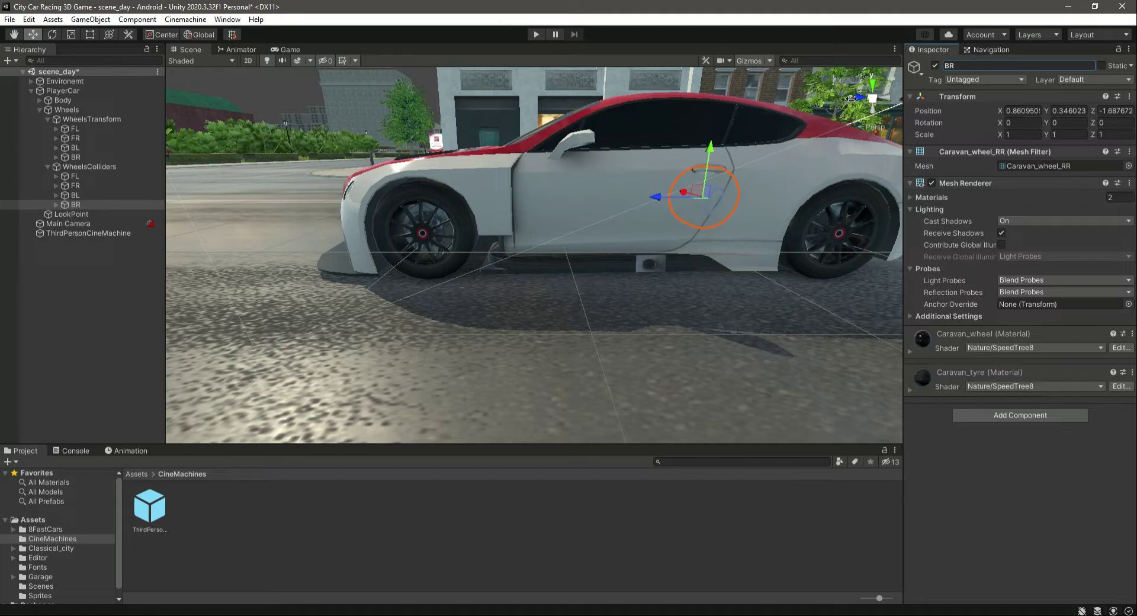
Step: Expand the four wheel copies and delete Caravan_wheelbrake FL, FR, RL and RR
click(72, 178)
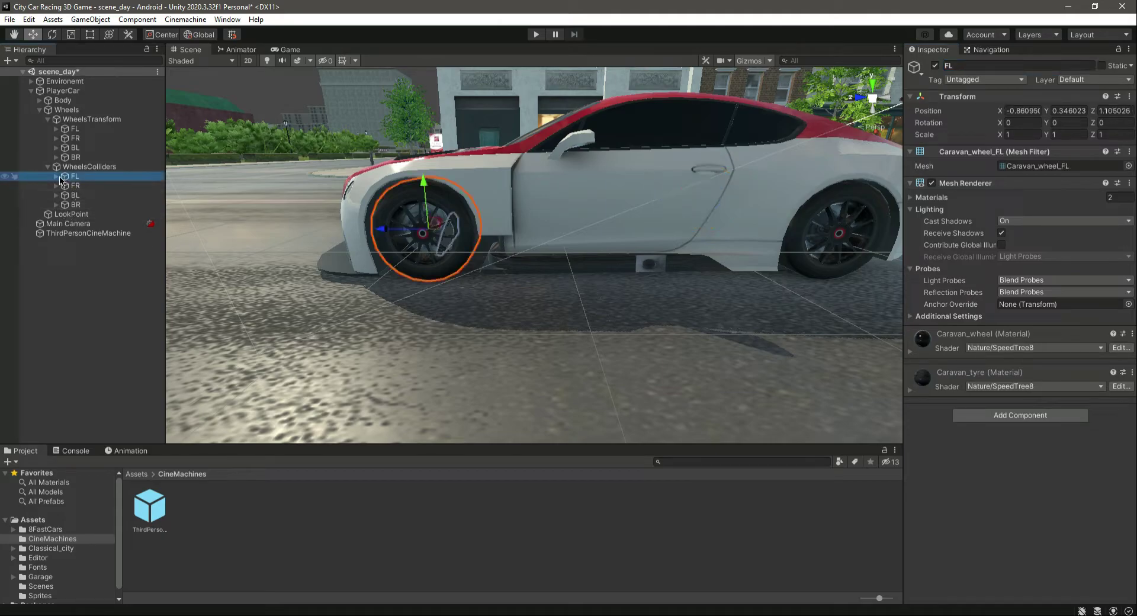
click(55, 176)
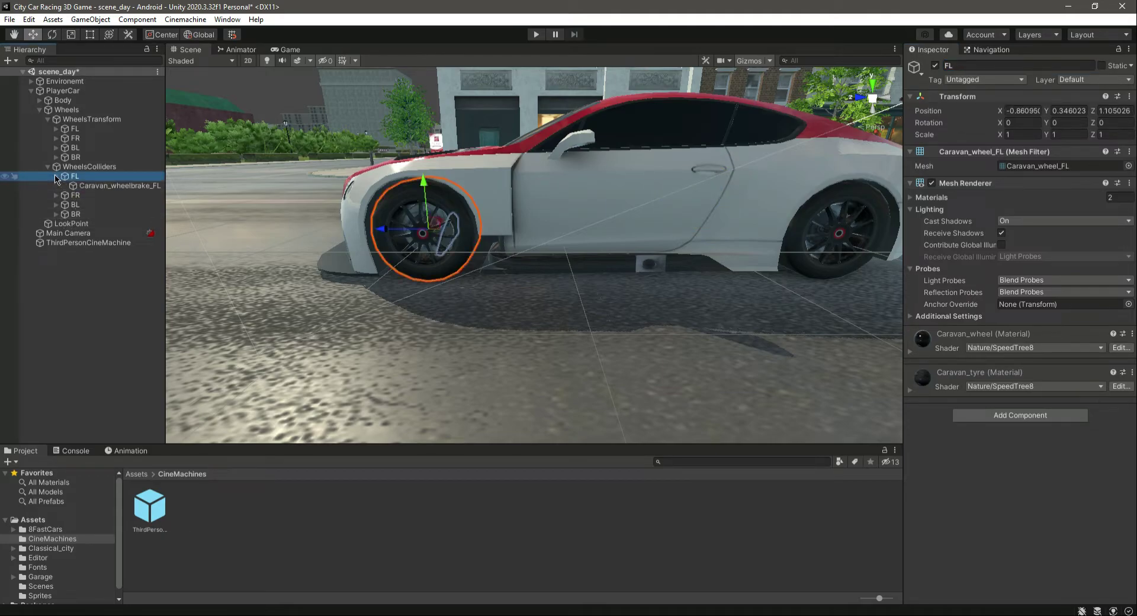
click(56, 196)
click(55, 214)
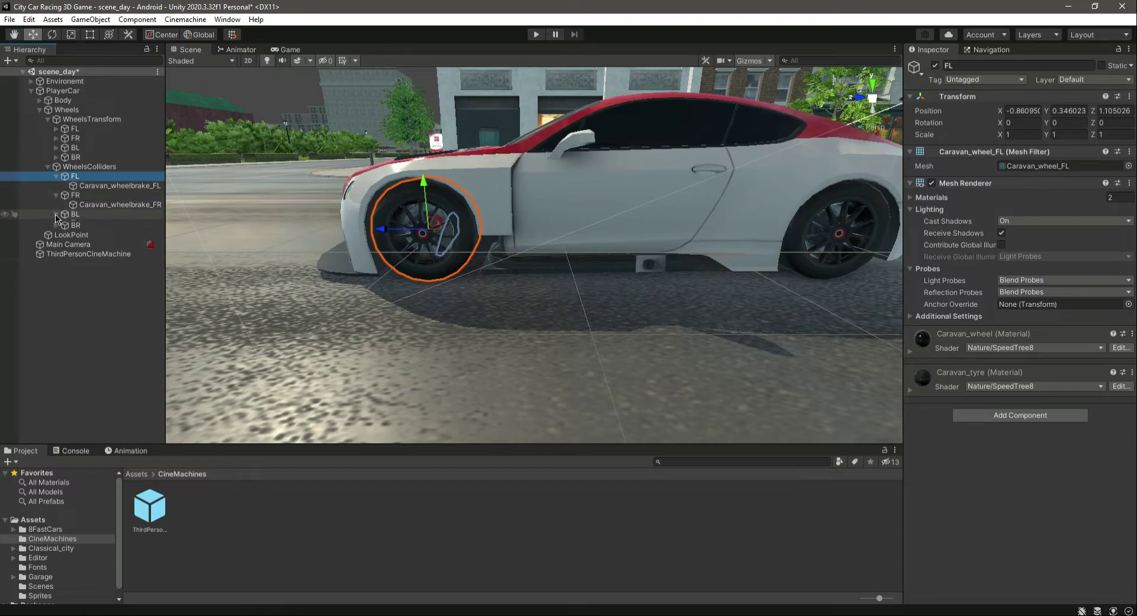
click(56, 234)
click(119, 185)
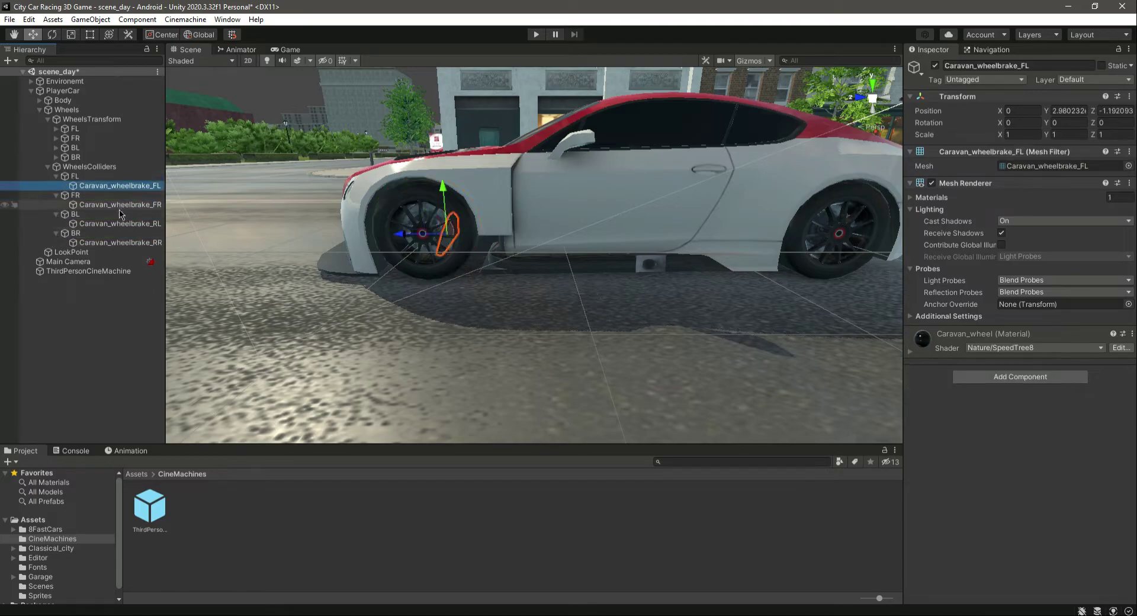
ctrl+click(119, 206)
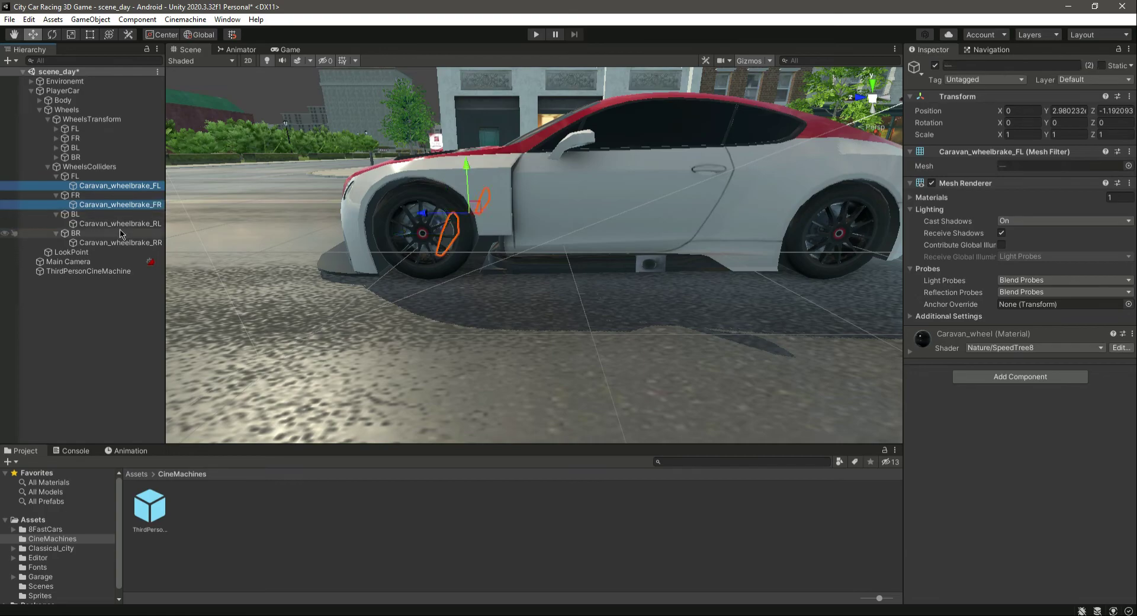
ctrl+click(118, 224)
ctrl+click(127, 243)
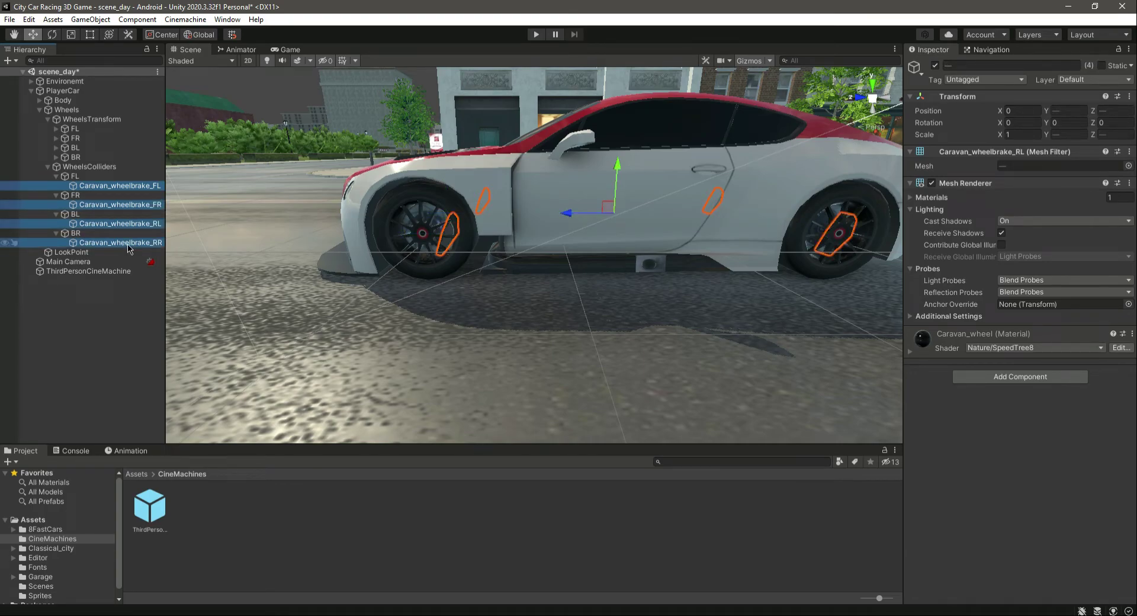
key(Delete)
Step: Select all four wheel copies FL, FR, BL and BR under WheelsColliders
click(70, 177)
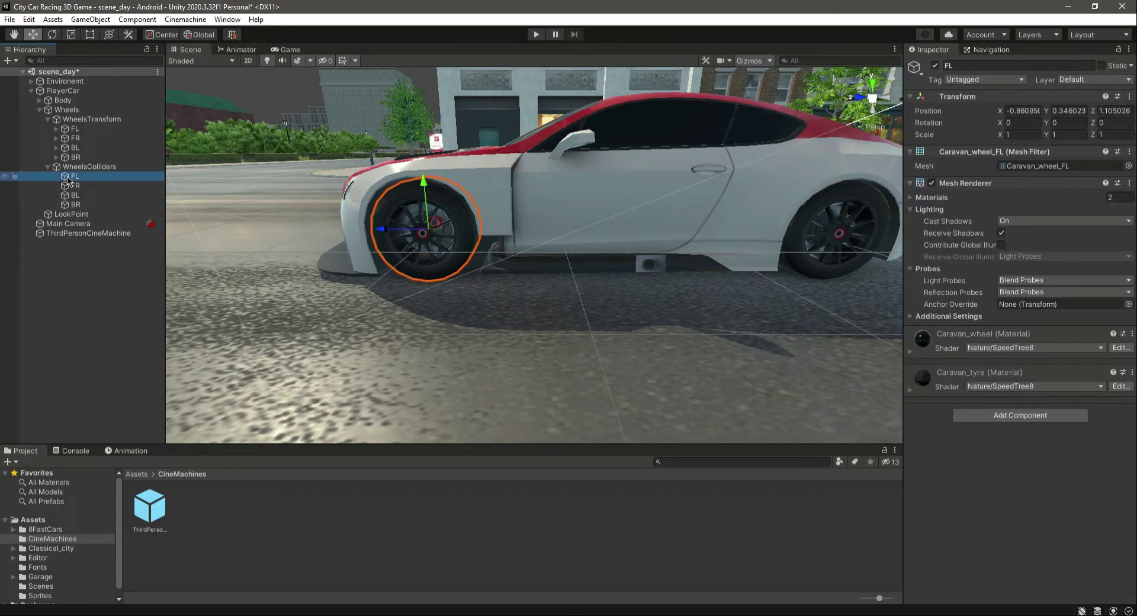
click(86, 186)
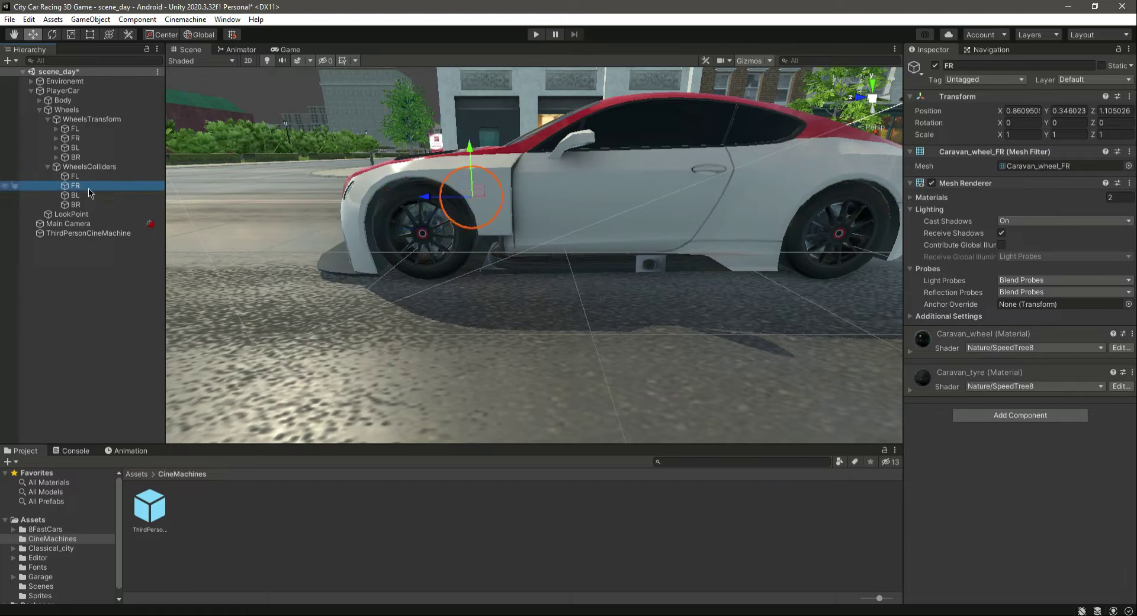
click(89, 196)
click(93, 204)
ctrl+click(99, 176)
ctrl+click(101, 186)
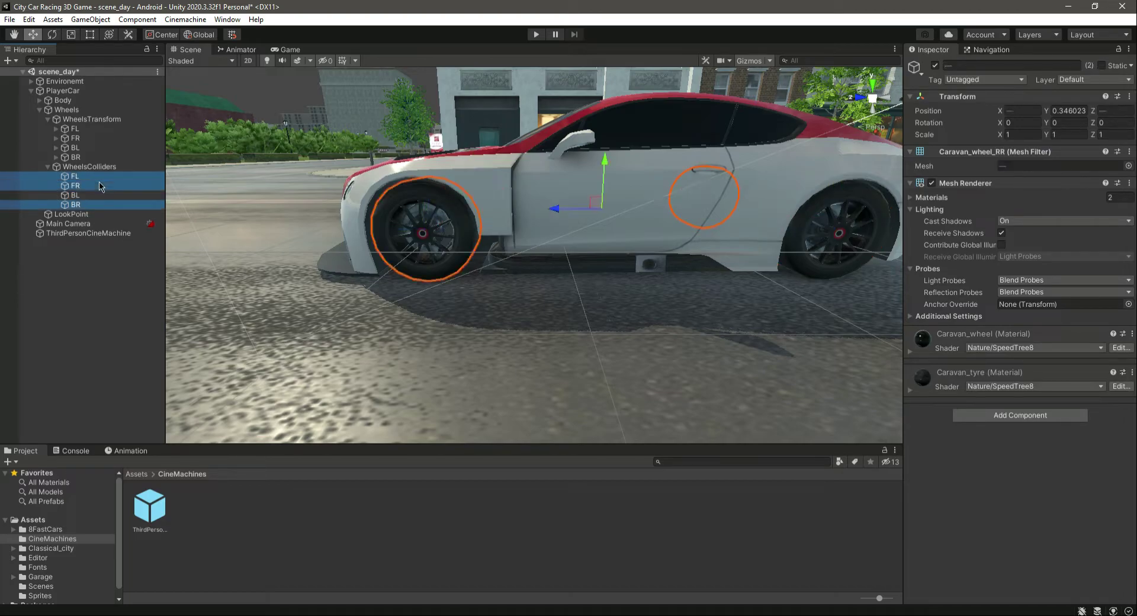
ctrl+click(104, 195)
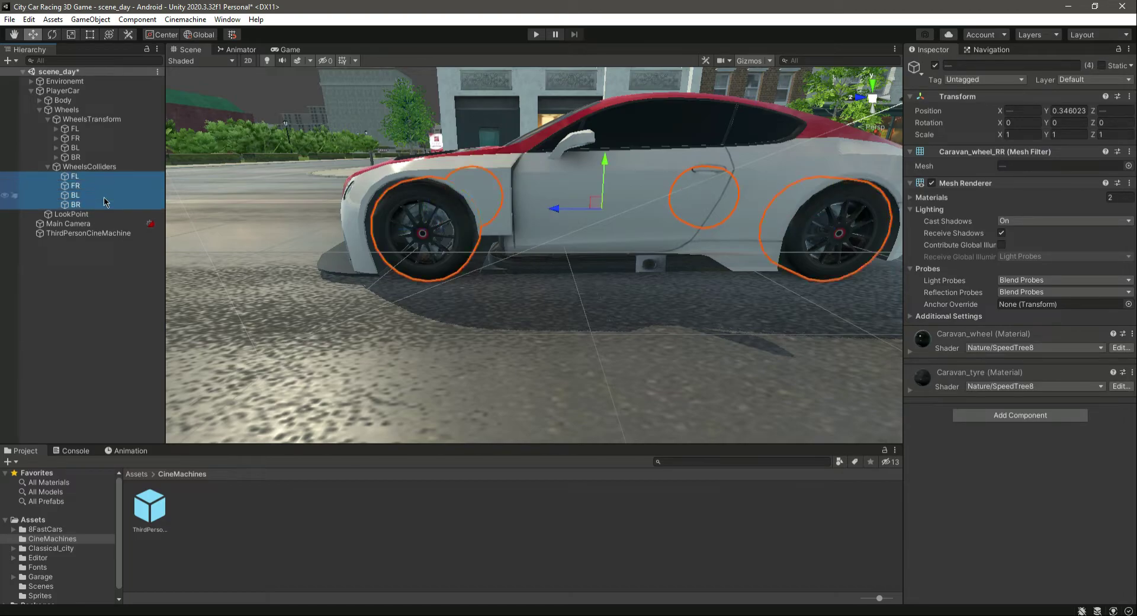
Step: Remove the Mesh Filter and Mesh Renderer components from the four selected wheel copies
click(1129, 152)
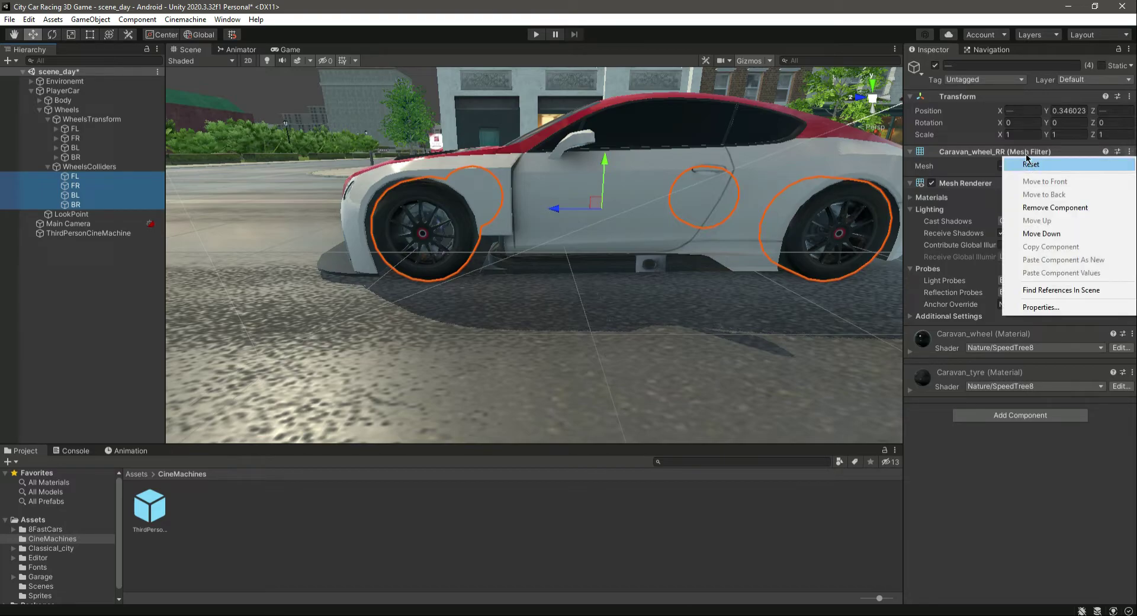
click(1054, 207)
click(1129, 152)
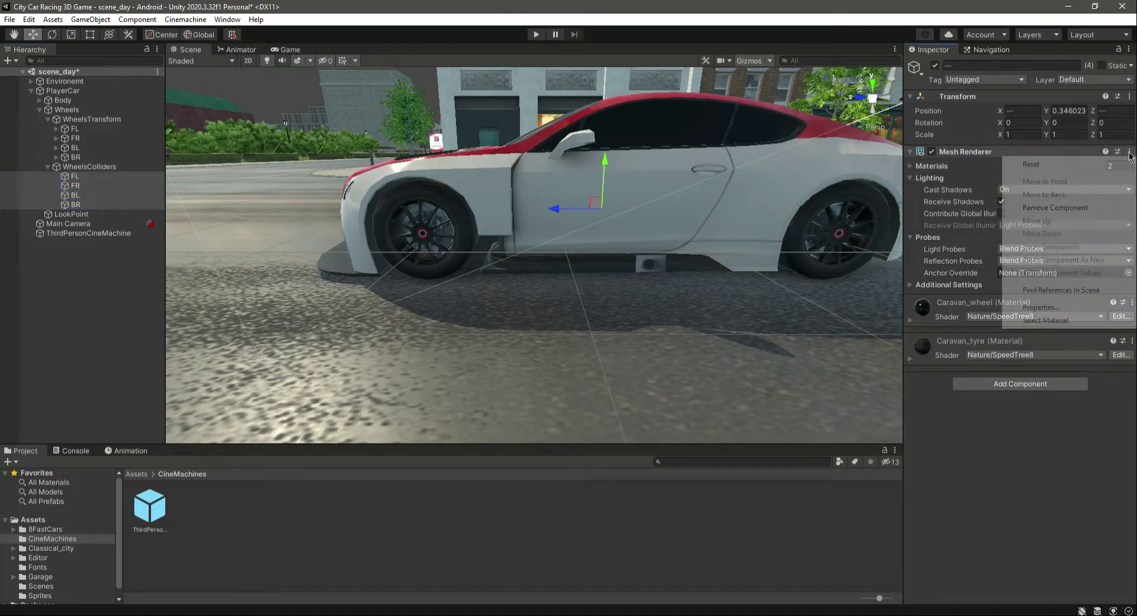
click(1074, 209)
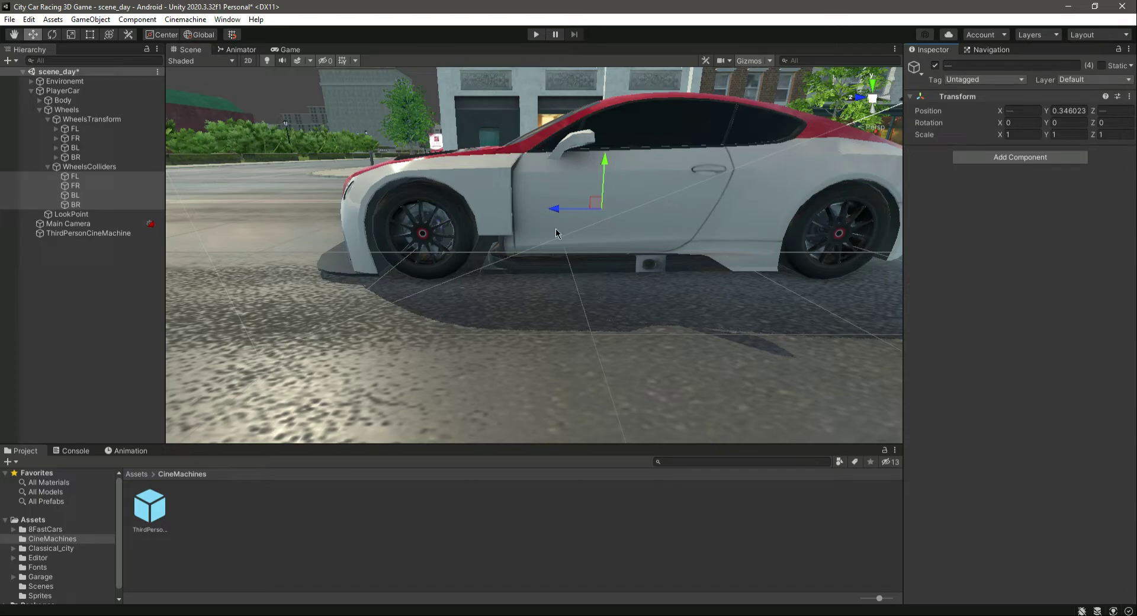
click(78, 298)
click(76, 176)
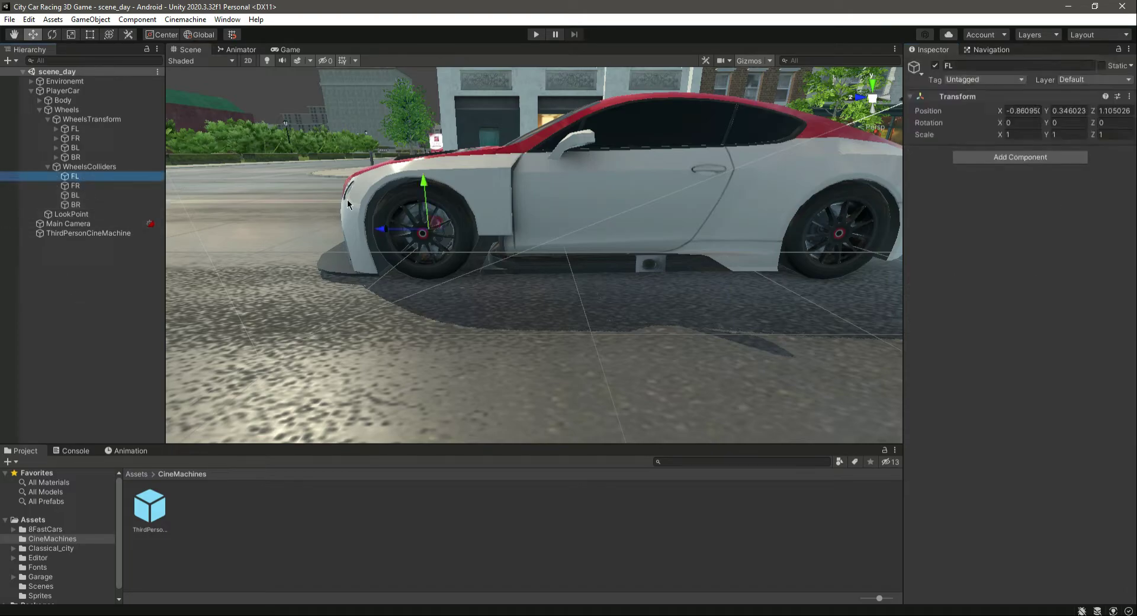
drag(425, 181, 415, 76)
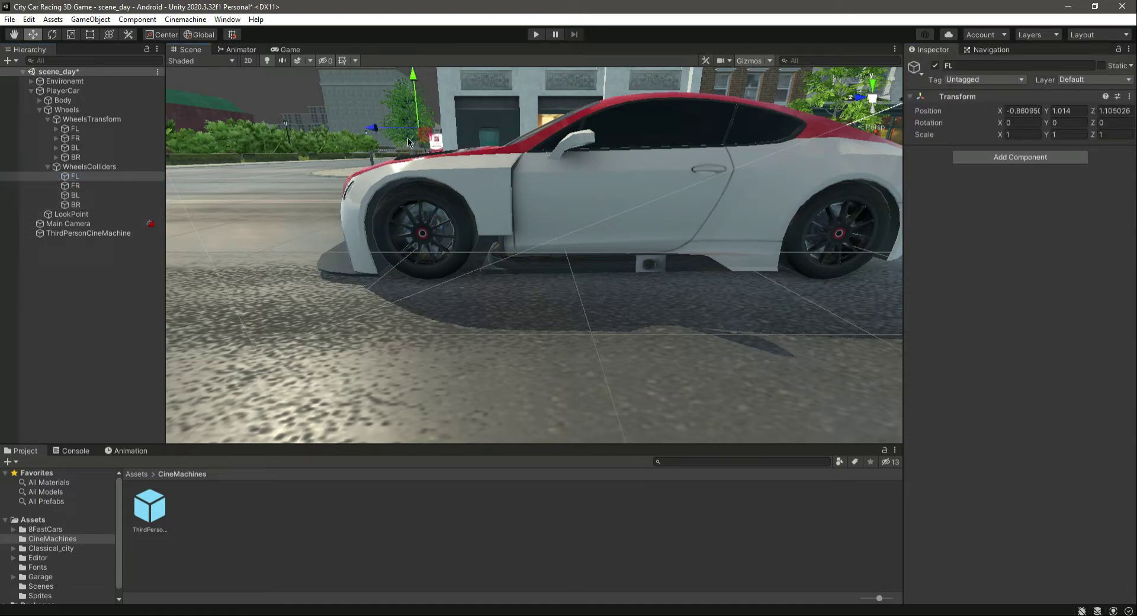
key(ctrl+z)
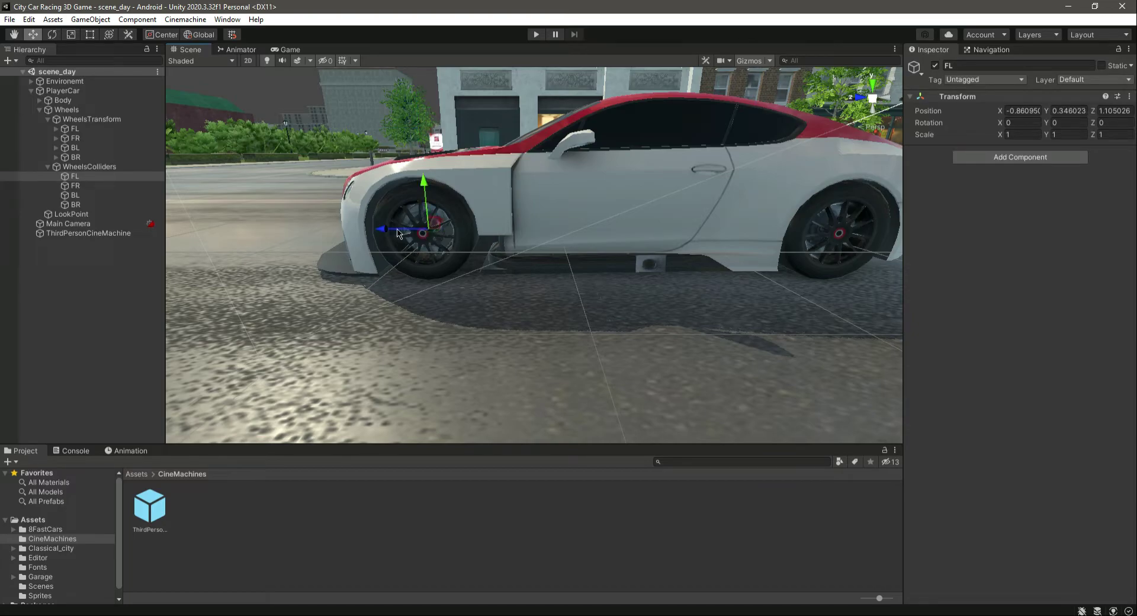
right_drag(669, 255, 645, 244)
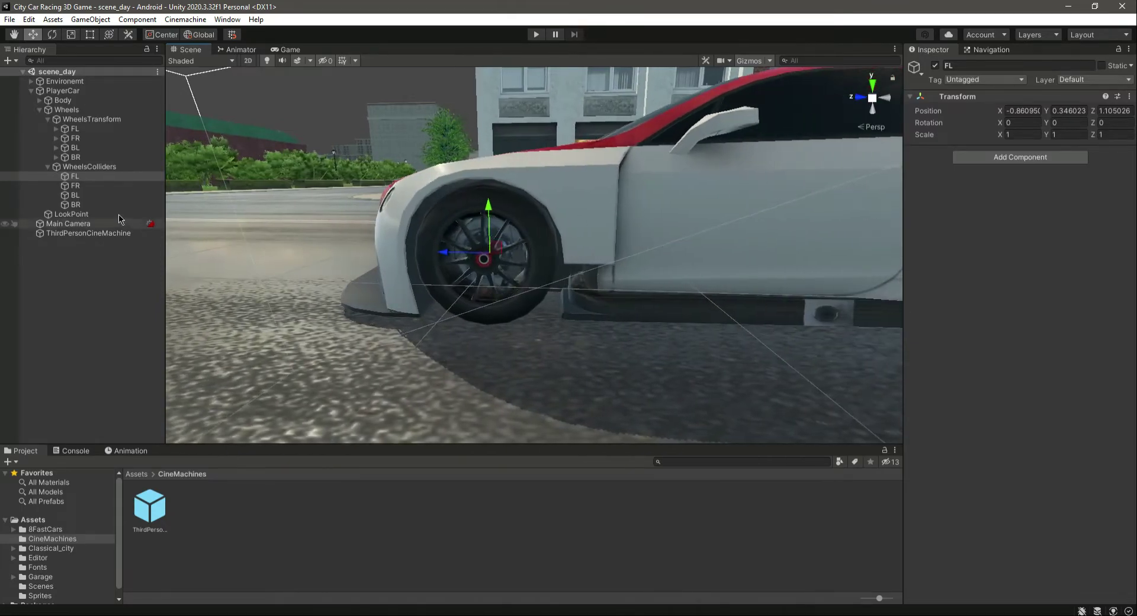
click(75, 176)
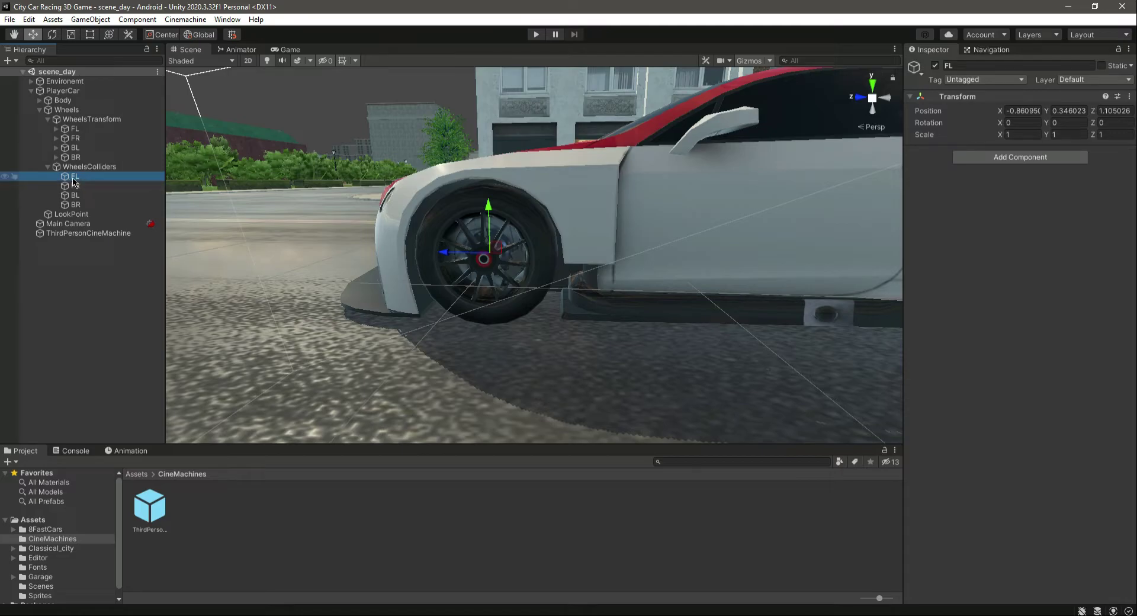
click(1021, 157)
text(whe)
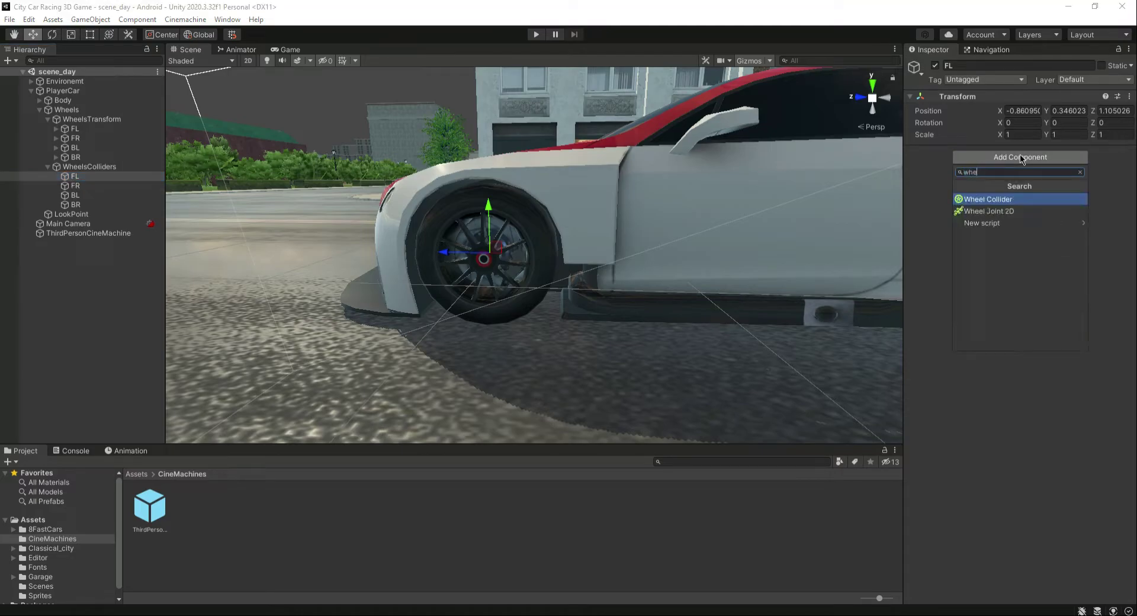
key(Return)
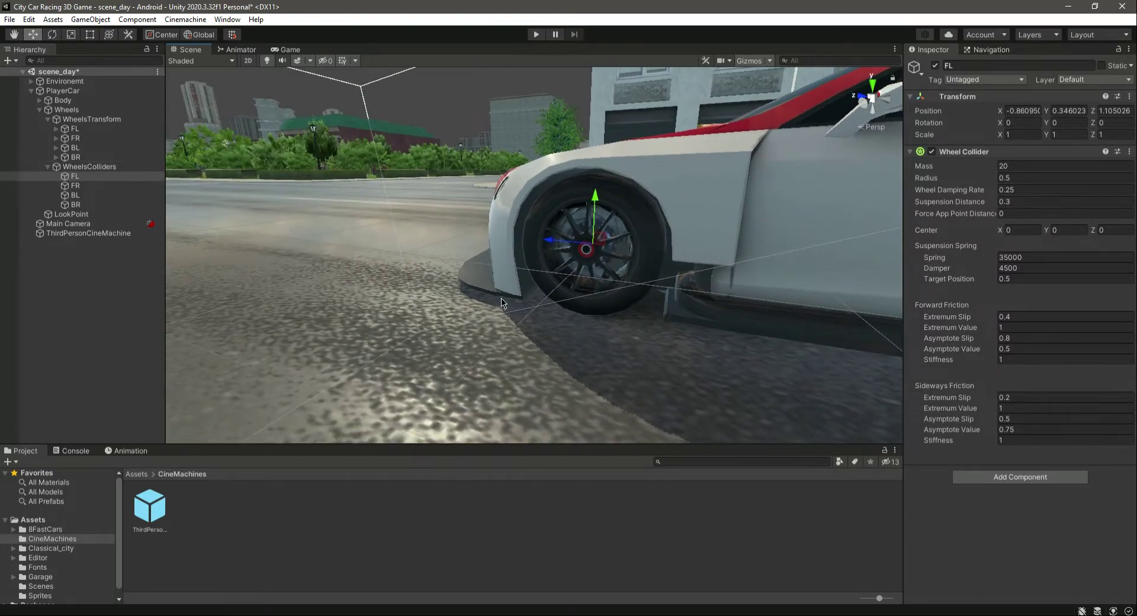
double_click(83, 178)
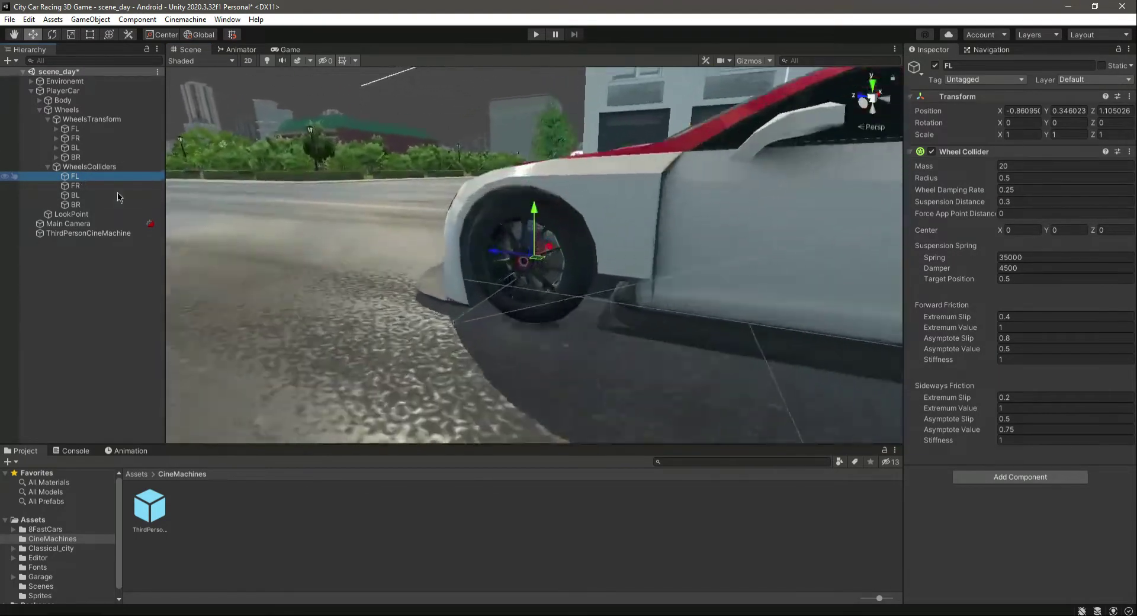
alt+drag(509, 285, 177, 195)
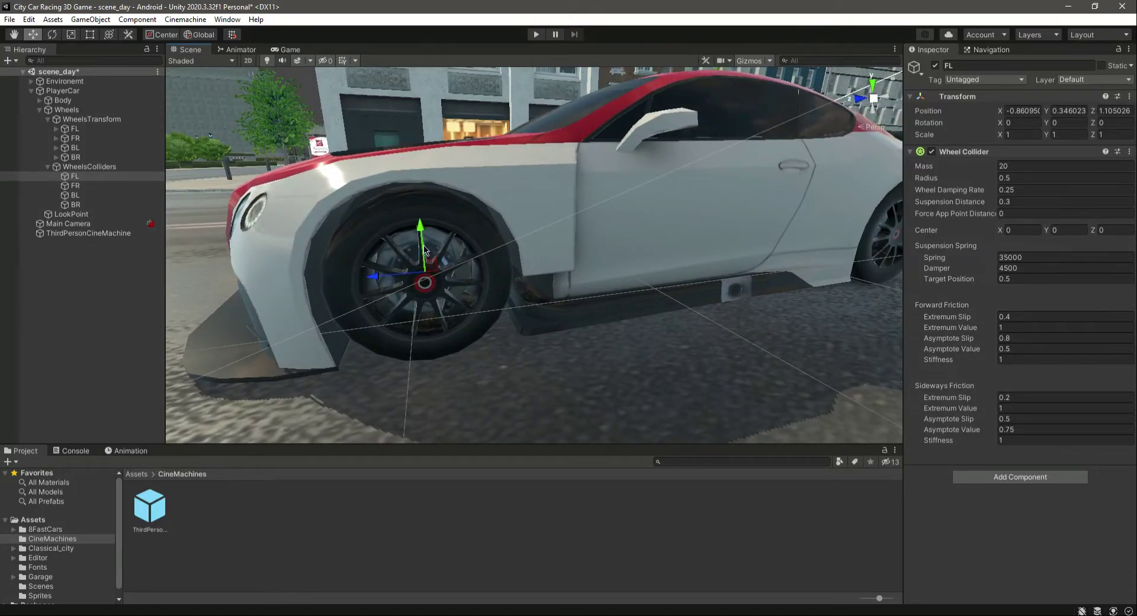
right_click(1060, 152)
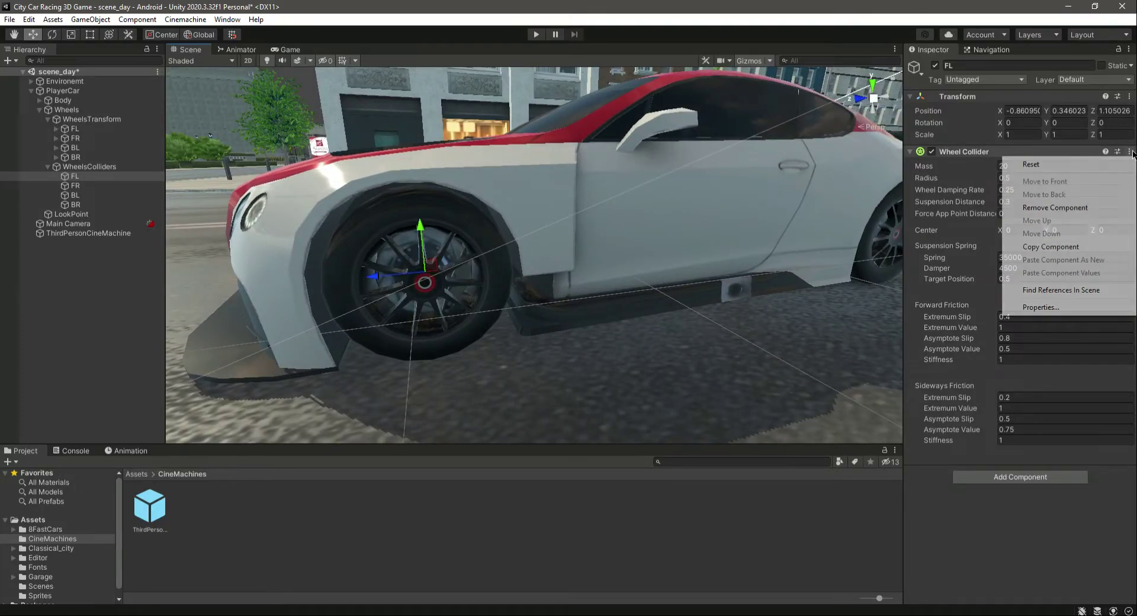
click(1076, 208)
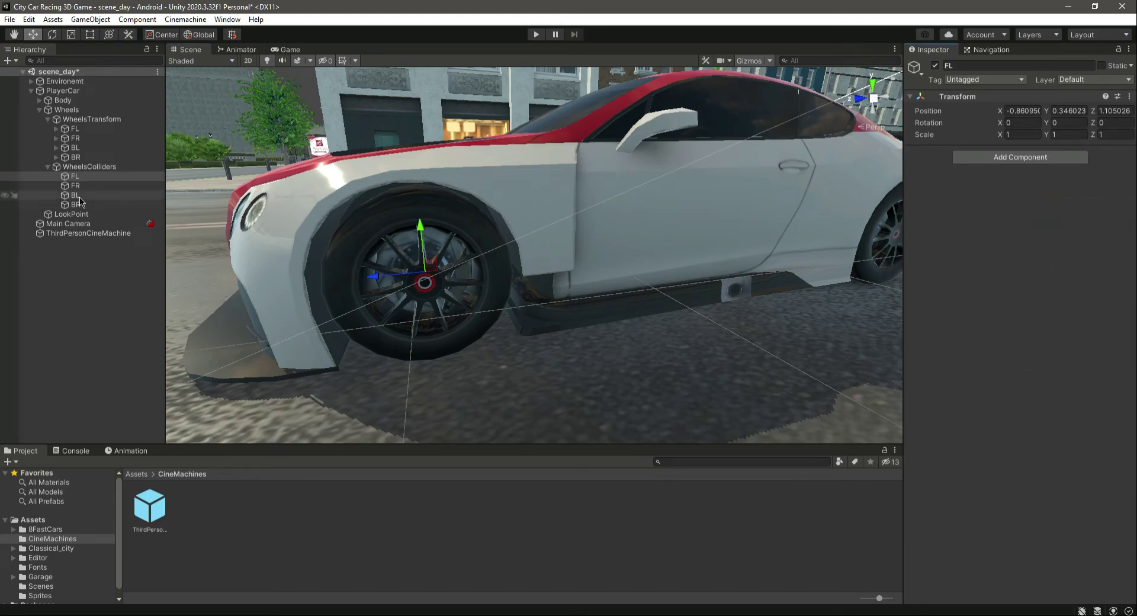
key(ctrl+s)
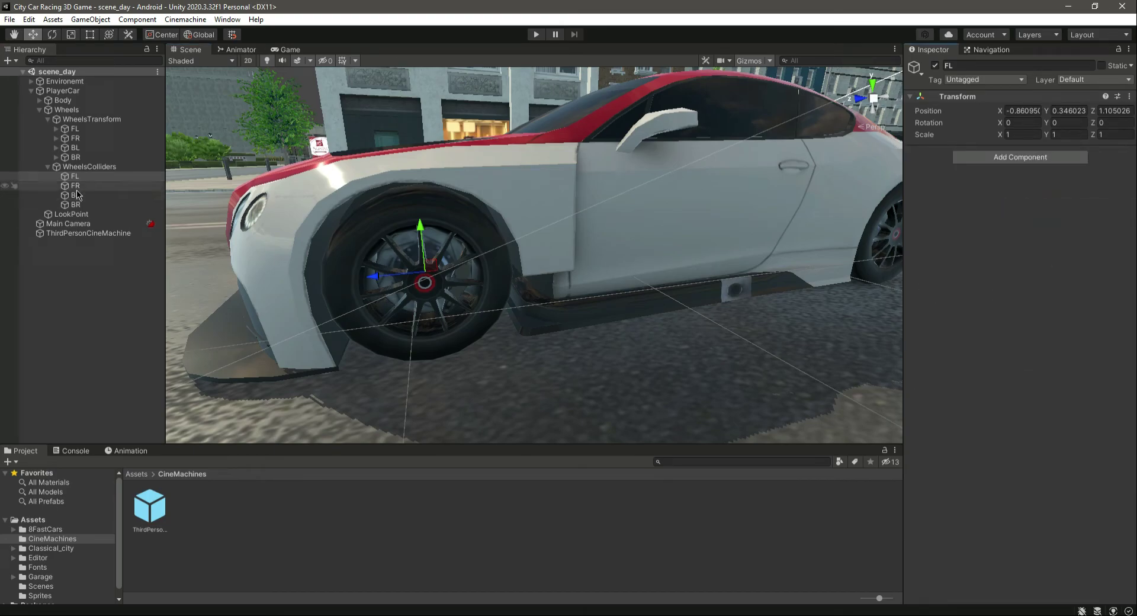
Step: Add a Rigidbody to PlayerCar, frame the car in view, and save the scene
click(59, 92)
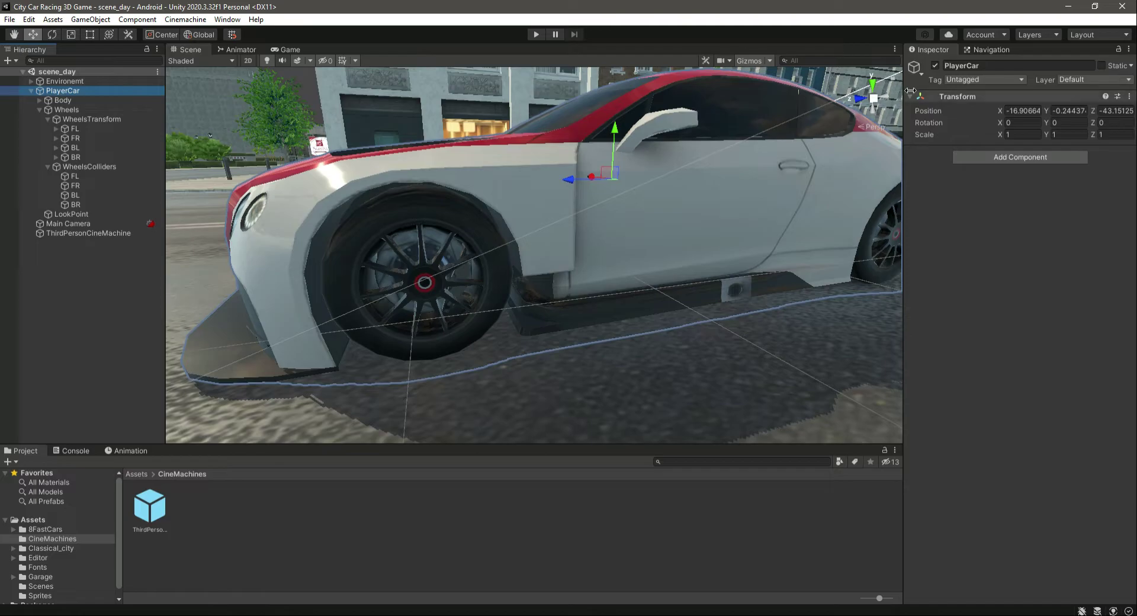
click(1003, 157)
text(rigi)
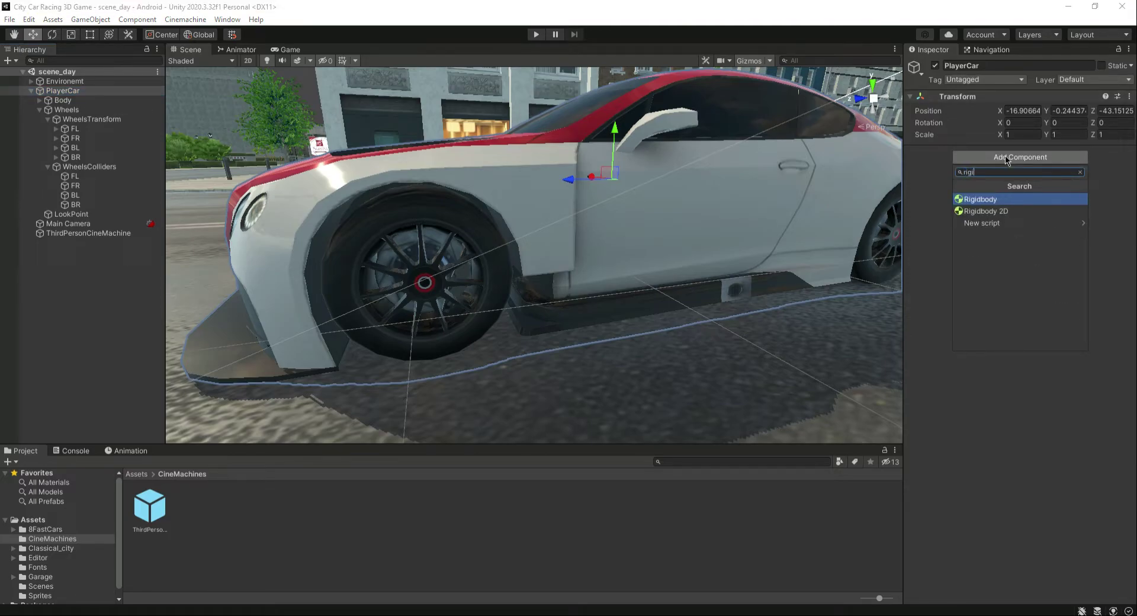
key(Return)
right_drag(693, 196, 701, 224)
key(f)
right_drag(679, 302, 675, 230)
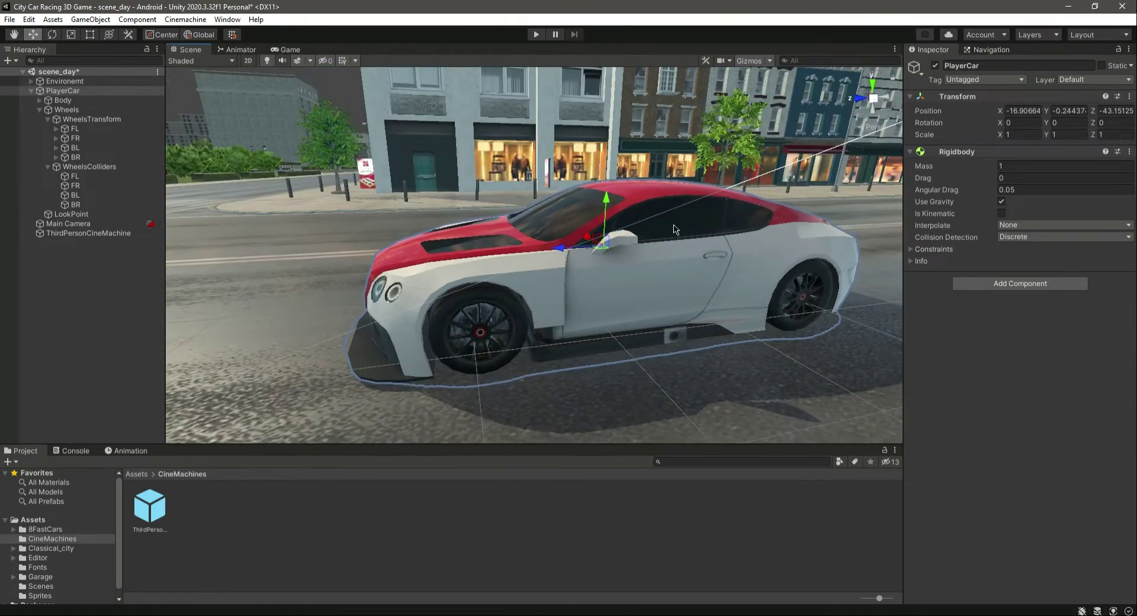
key(ctrl+s)
Step: Set the Rigidbody mass to 1000 and collision detection to Continuous Dynamic, then save
click(1024, 166)
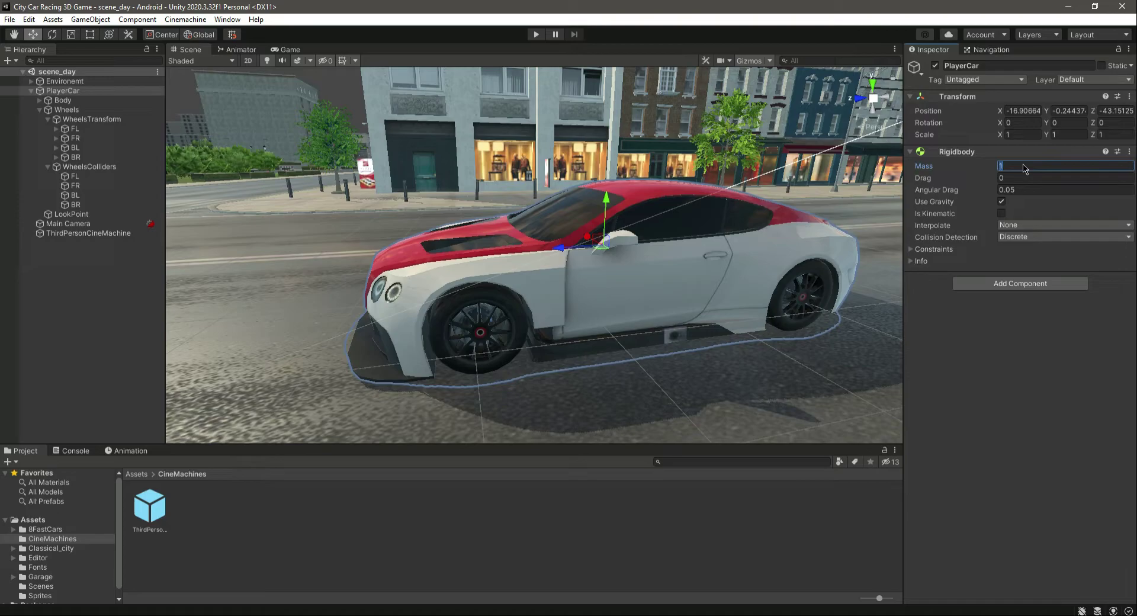
click(66, 92)
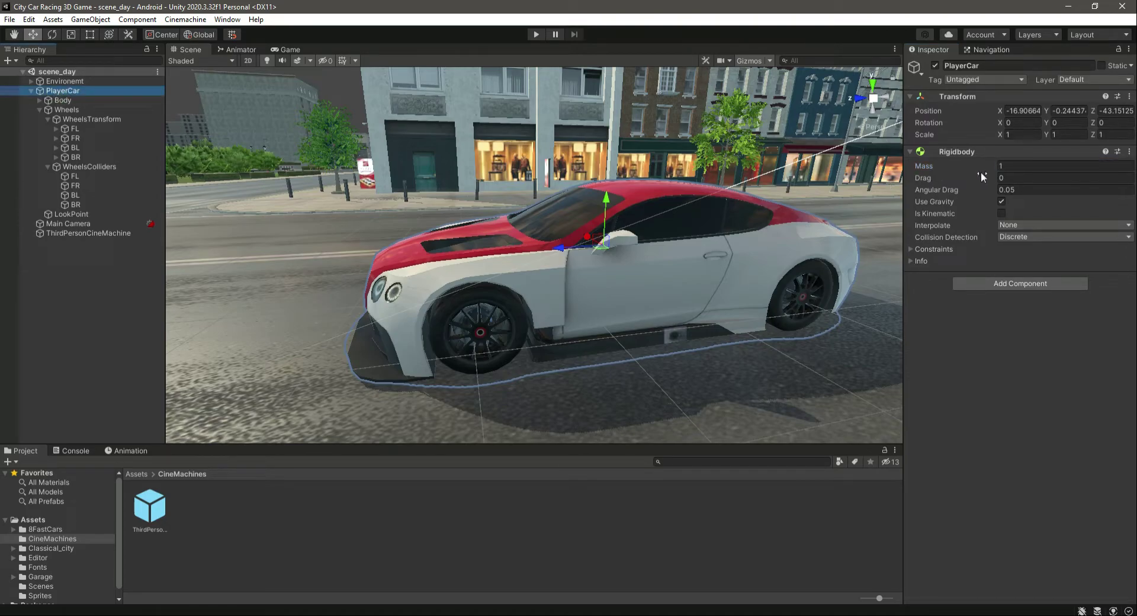
click(1034, 165)
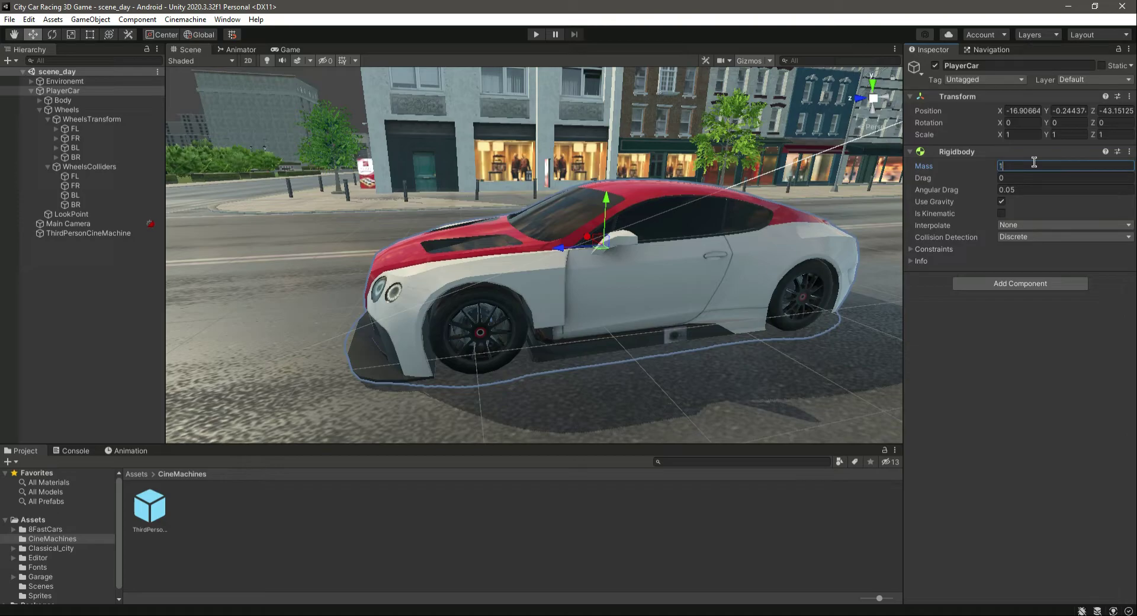
text(1000)
click(1026, 237)
click(1055, 277)
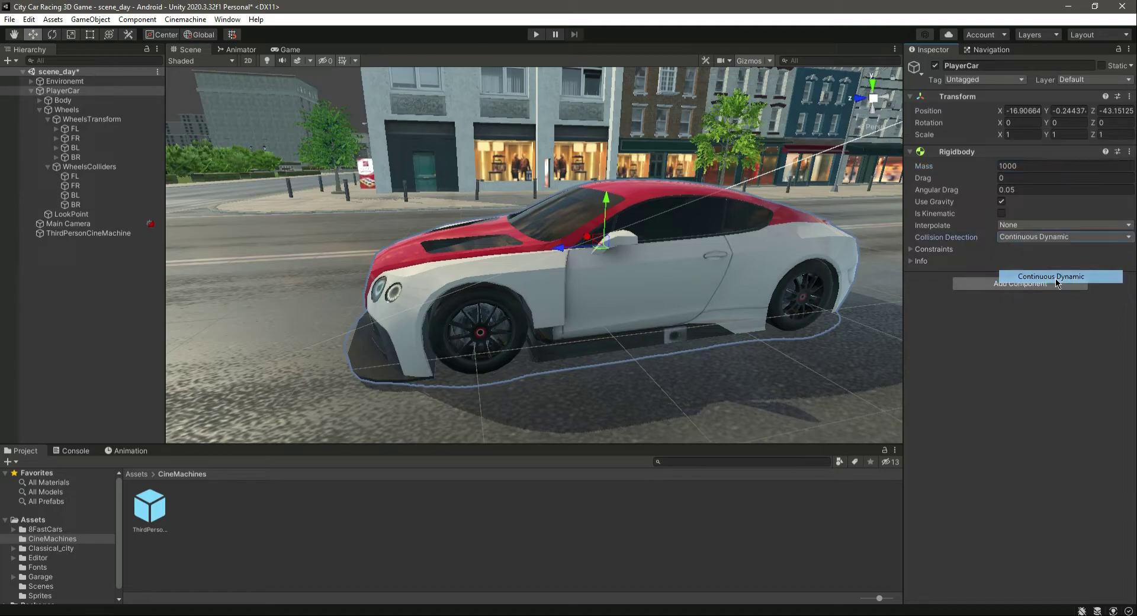
key(ctrl+s)
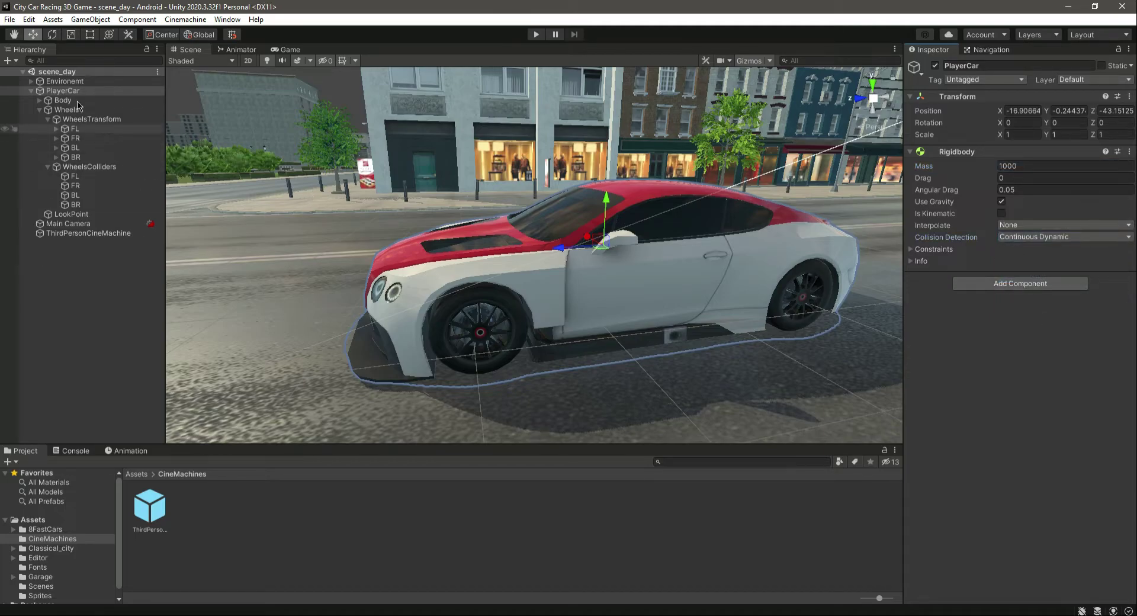
Step: Add a Wheel Collider to FL under WheelsColliders and move the view close to the front wheel
click(83, 92)
click(93, 180)
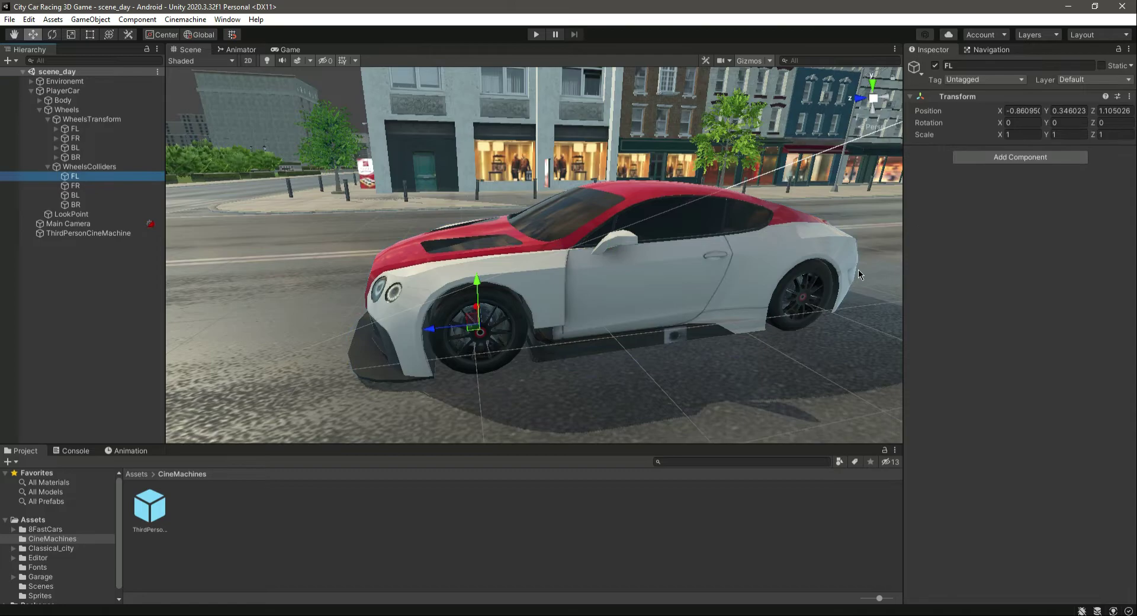
click(1030, 161)
text(rigiwhe)
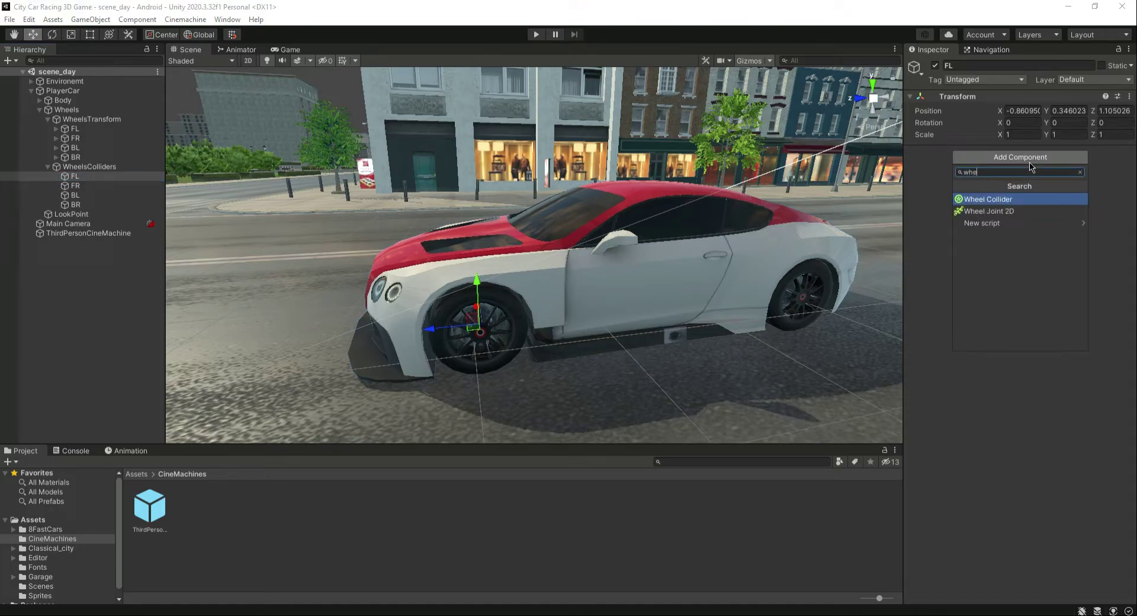
key(Return)
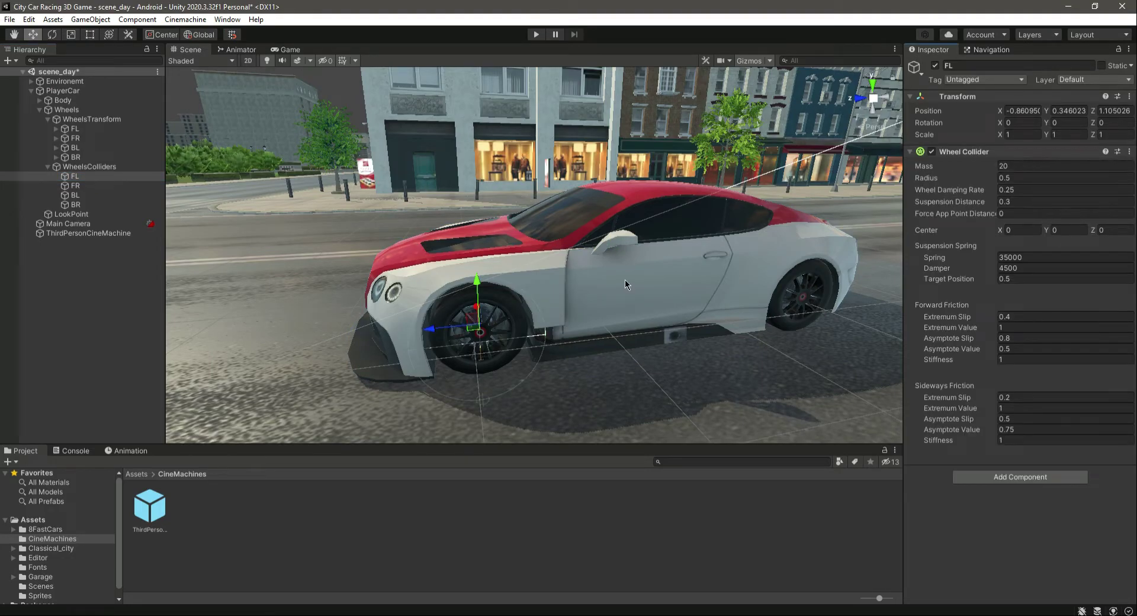
right_drag(624, 279, 515, 254)
Step: Set FL's Wheel Collider radius to 0.23 and suspension distance to 0.1
key(Tab)
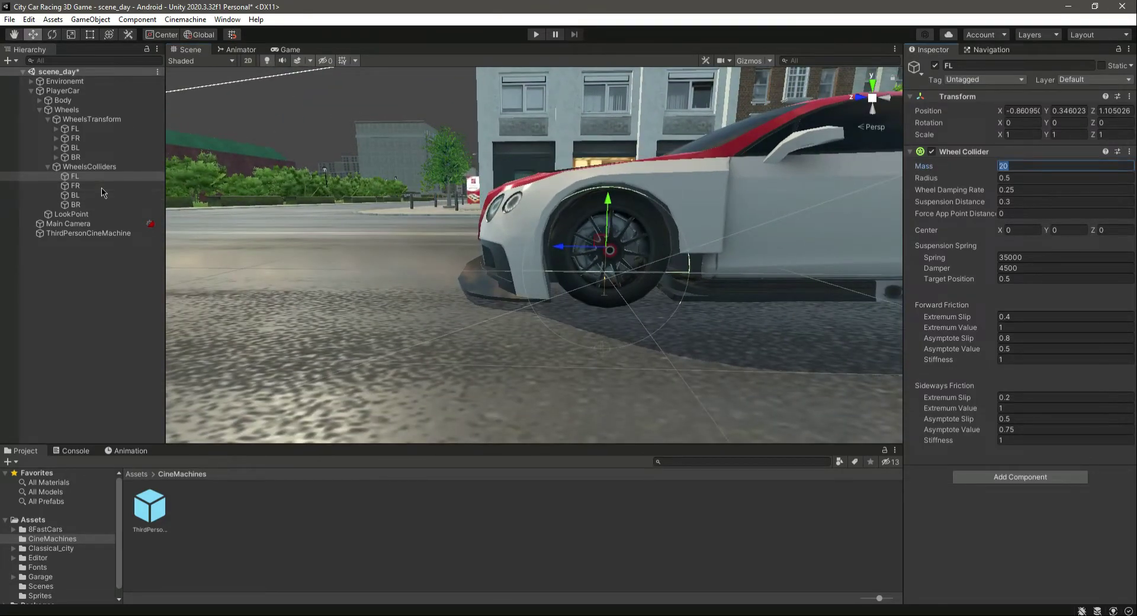
click(1039, 175)
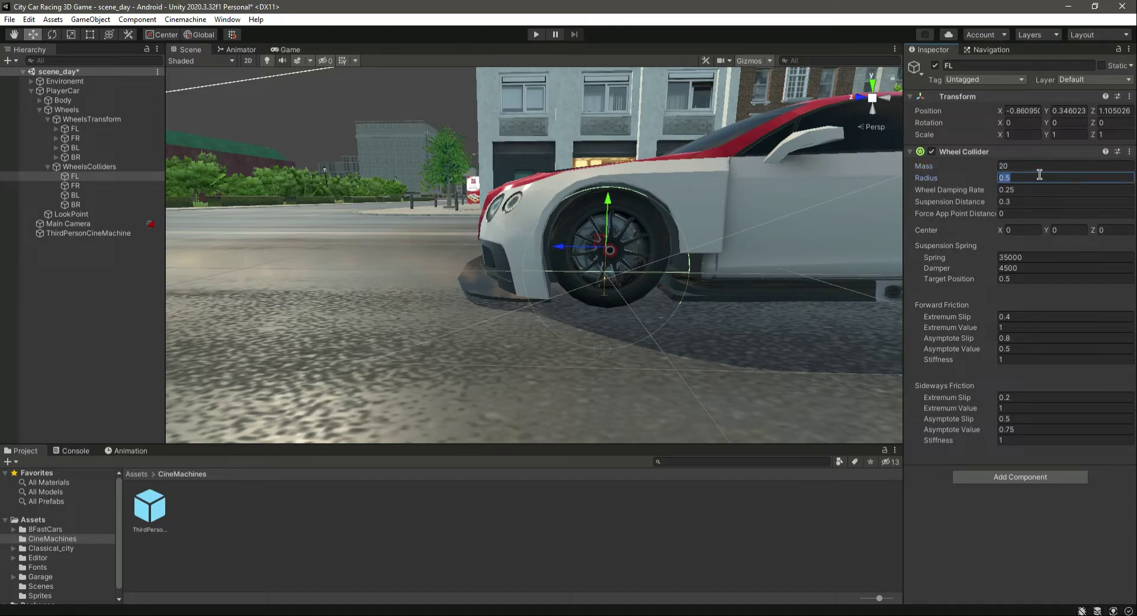
text(0.)
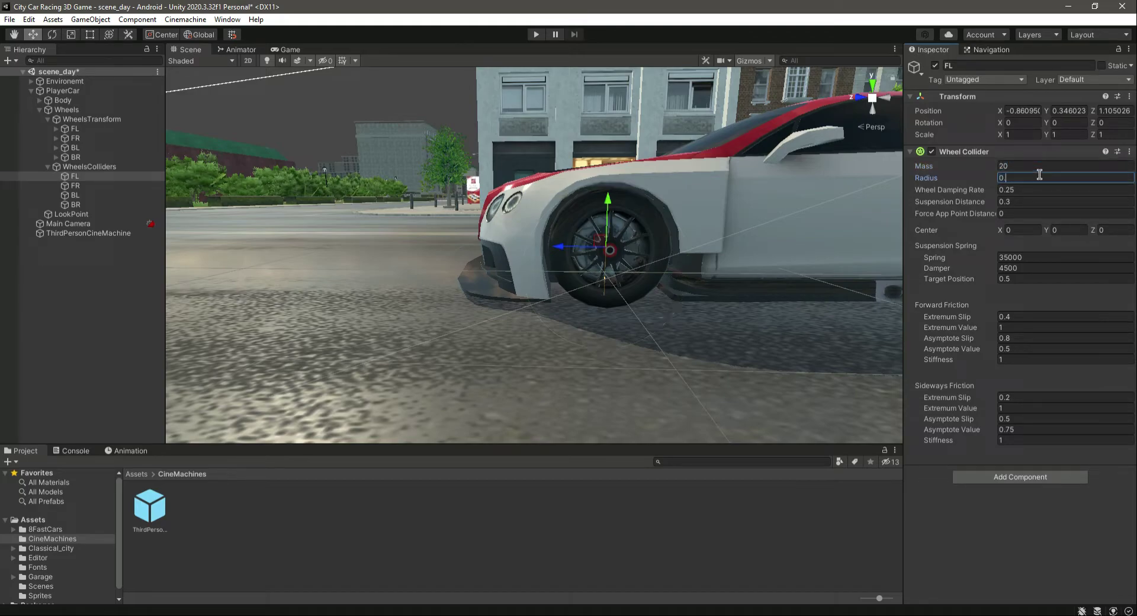
text(23)
key(Tab)
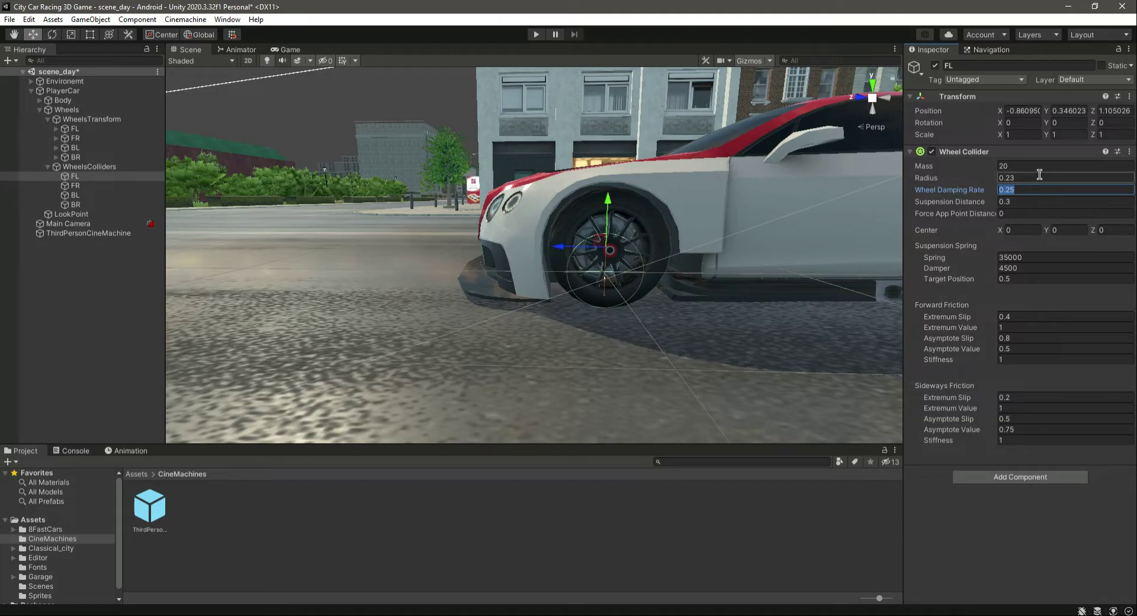
key(Tab)
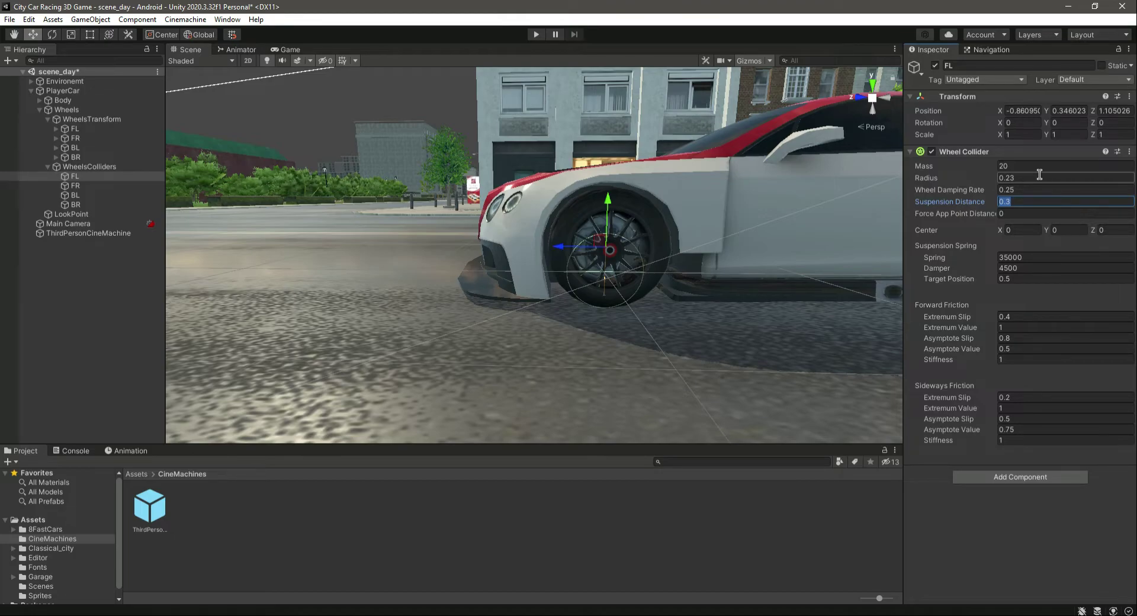
text(0.1)
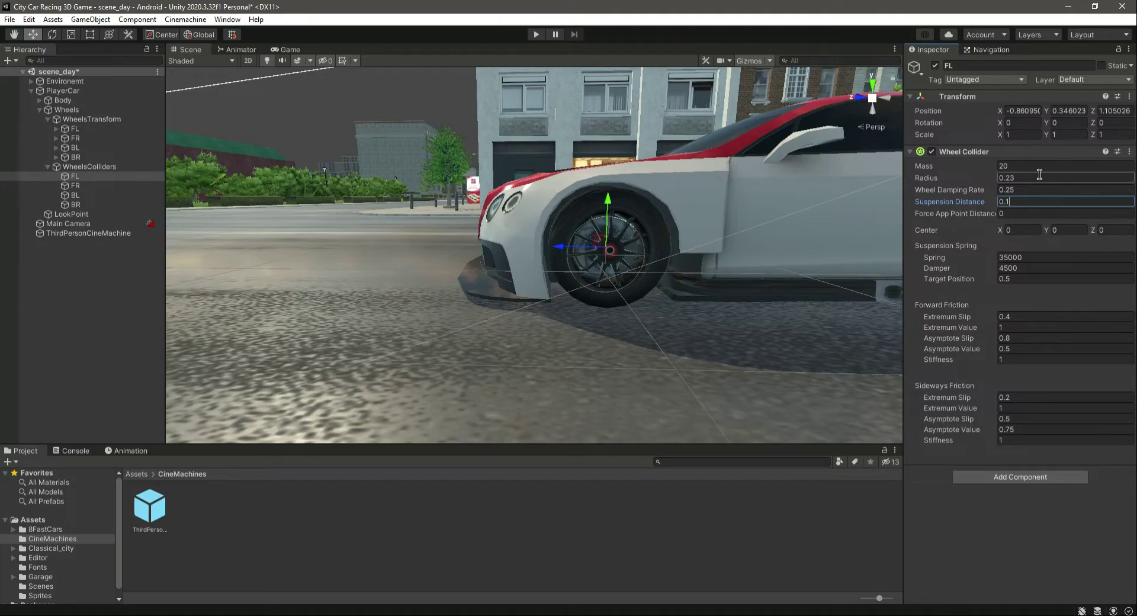
key(Tab)
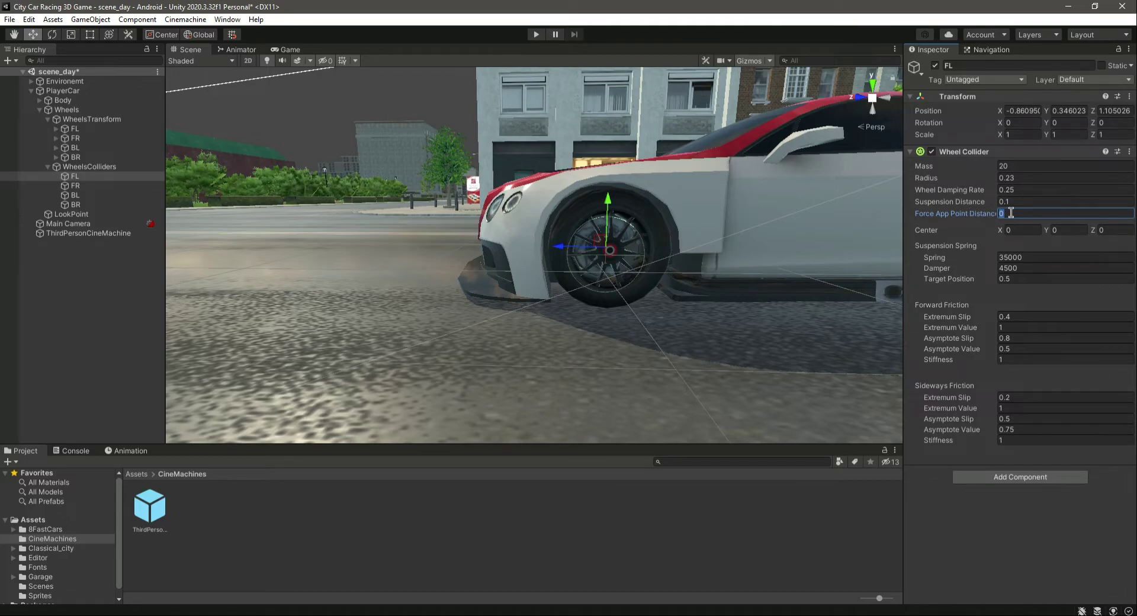
Step: Set the suspension spring to 100000 and the damper to 2000
click(1047, 256)
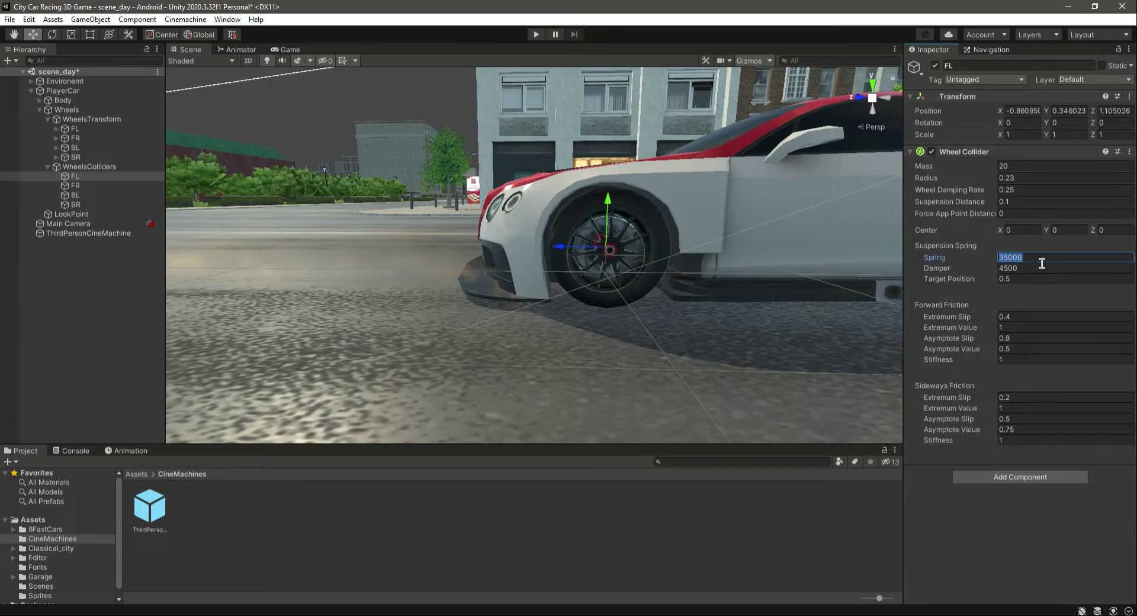
text(1)
click(1053, 268)
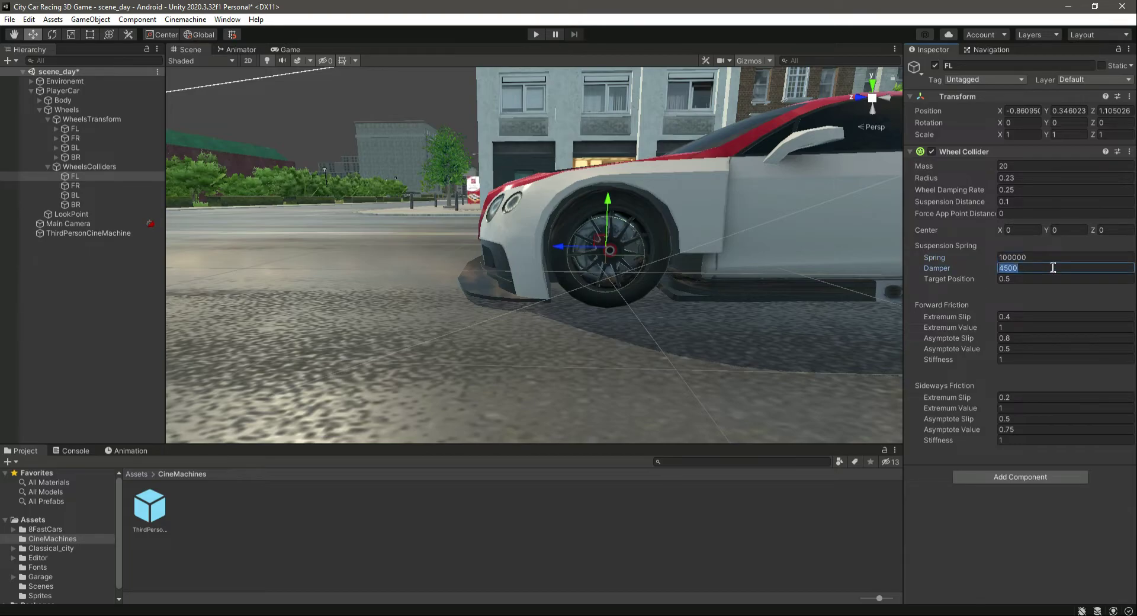
text(20)
Step: Copy FL's Wheel Collider and paste it as a new component onto FR, BL and BR
click(1129, 152)
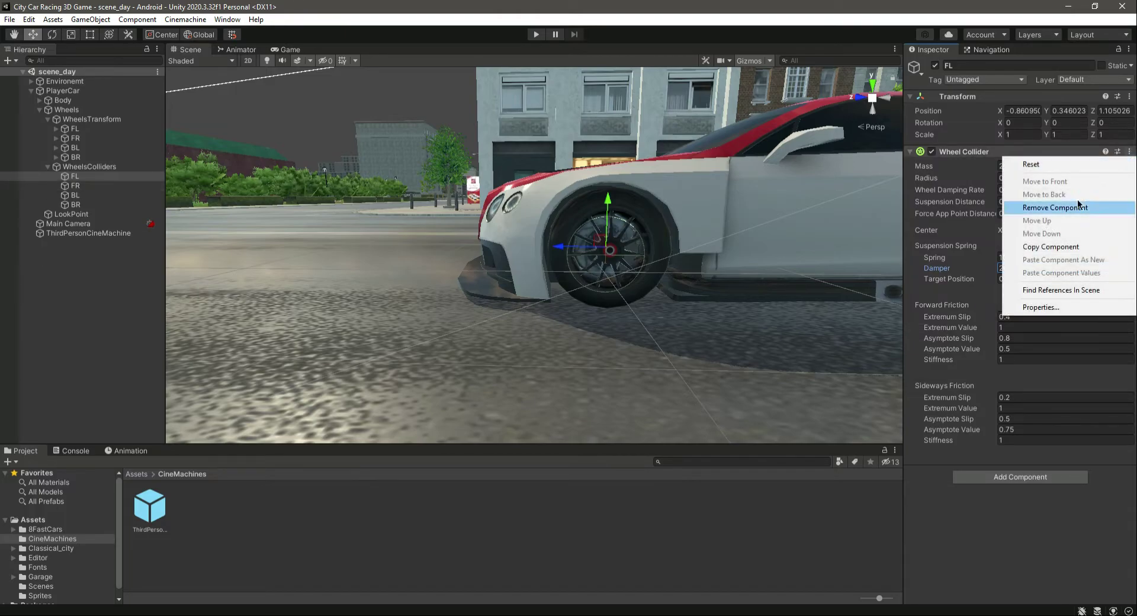
click(1067, 252)
click(80, 185)
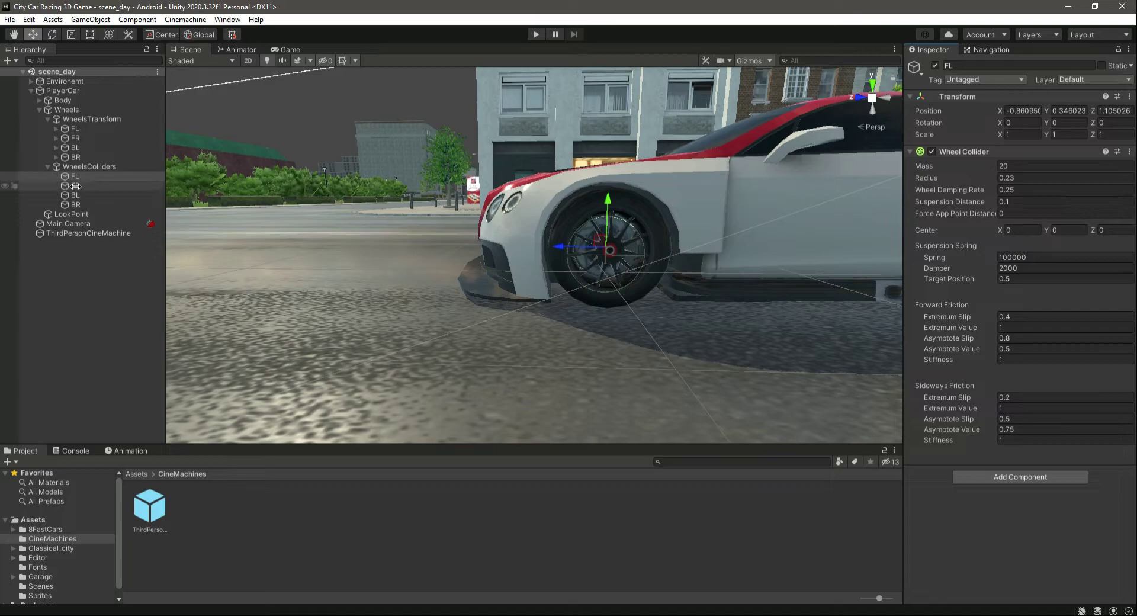
shift+click(83, 205)
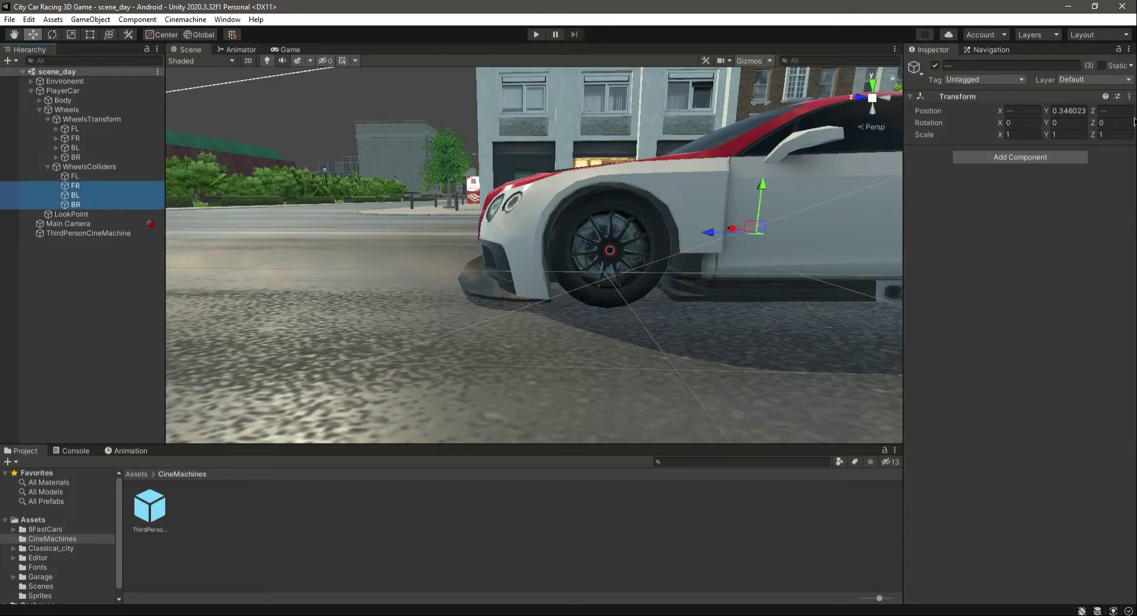
click(1129, 96)
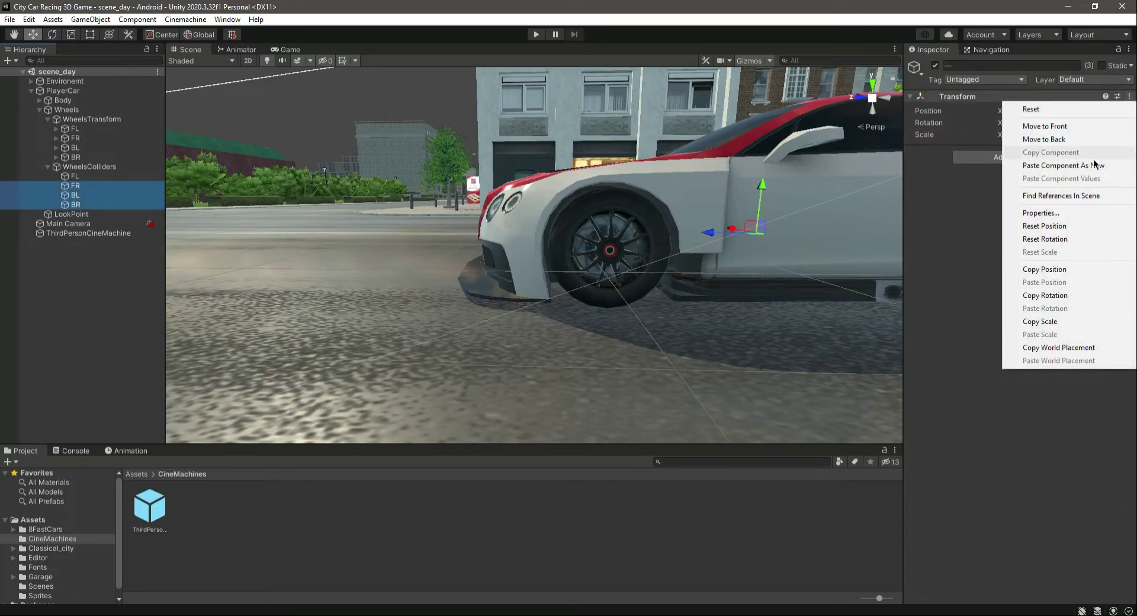
click(1078, 168)
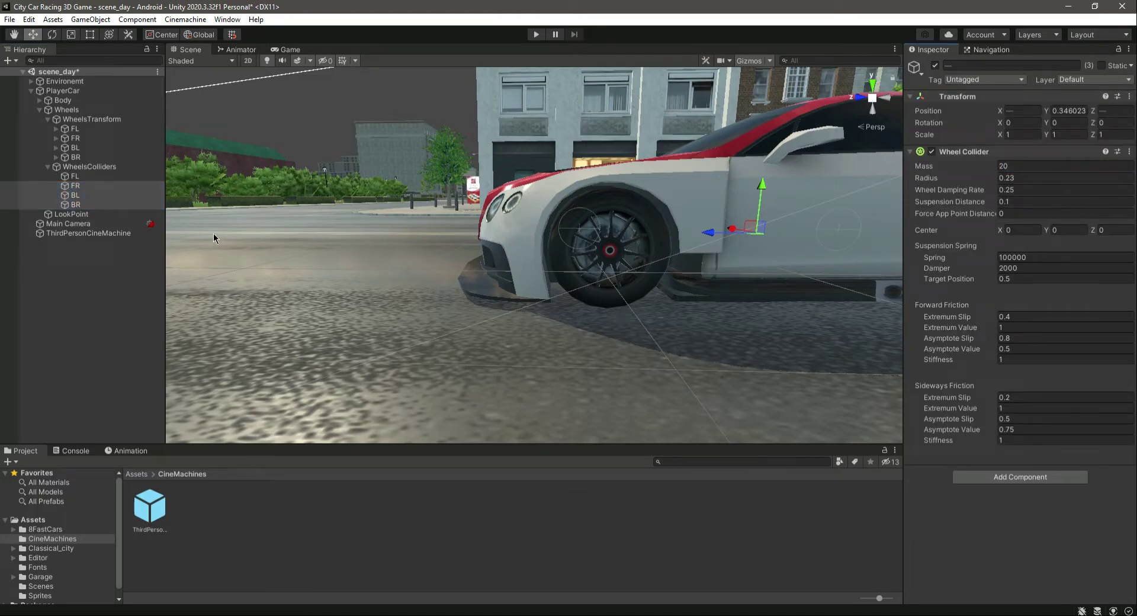
Step: Check the pasted Wheel Colliders on FR and BL in the Scene view
click(70, 245)
click(75, 185)
right_drag(561, 283, 385, 255)
click(75, 195)
right_drag(592, 344, 606, 345)
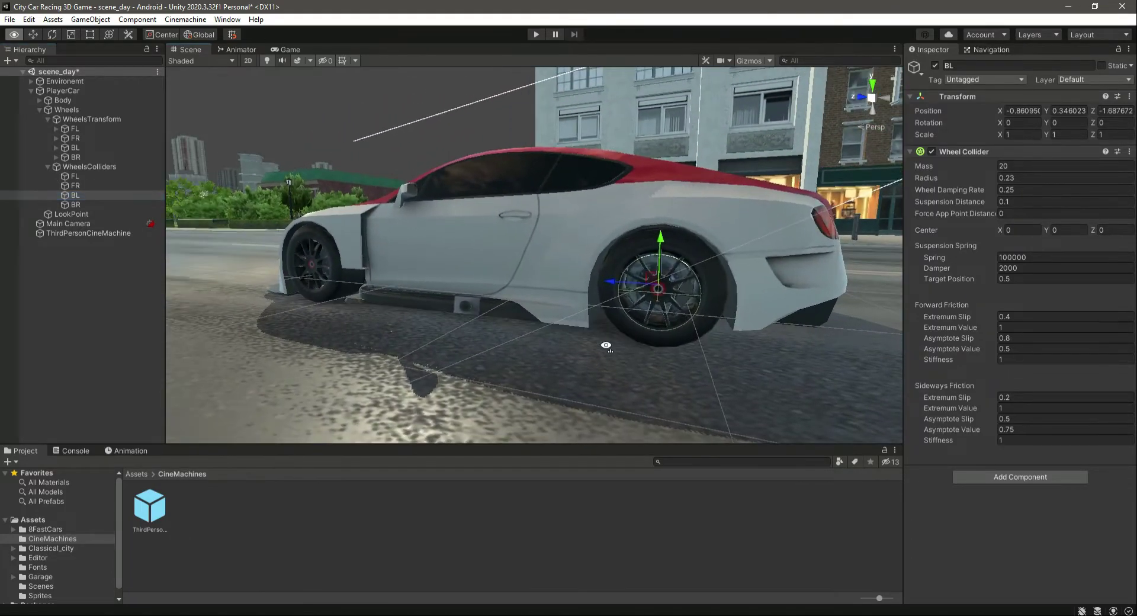
Step: Save the scene, collapse the PlayerCar hierarchy, and select PlayerCar
key(ctrl+s)
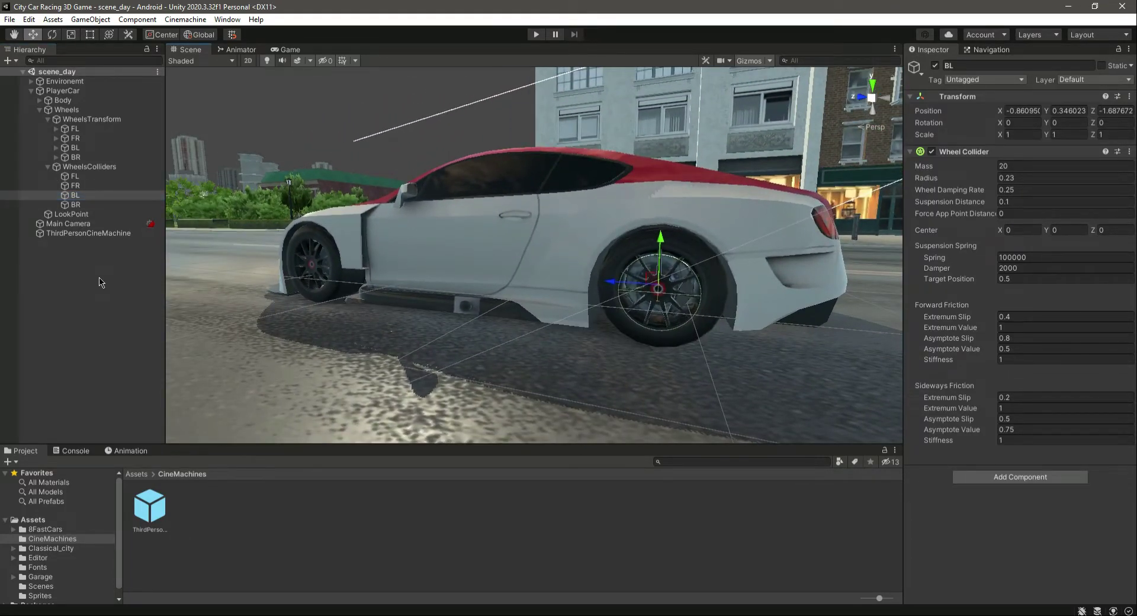
click(48, 167)
click(48, 119)
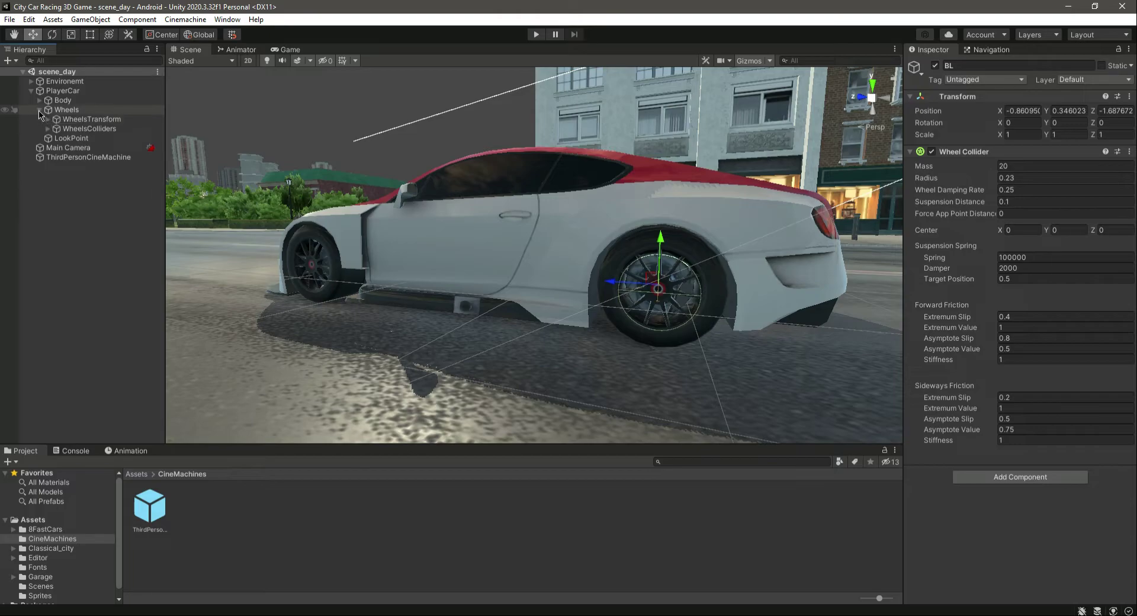
click(40, 110)
click(31, 91)
click(81, 143)
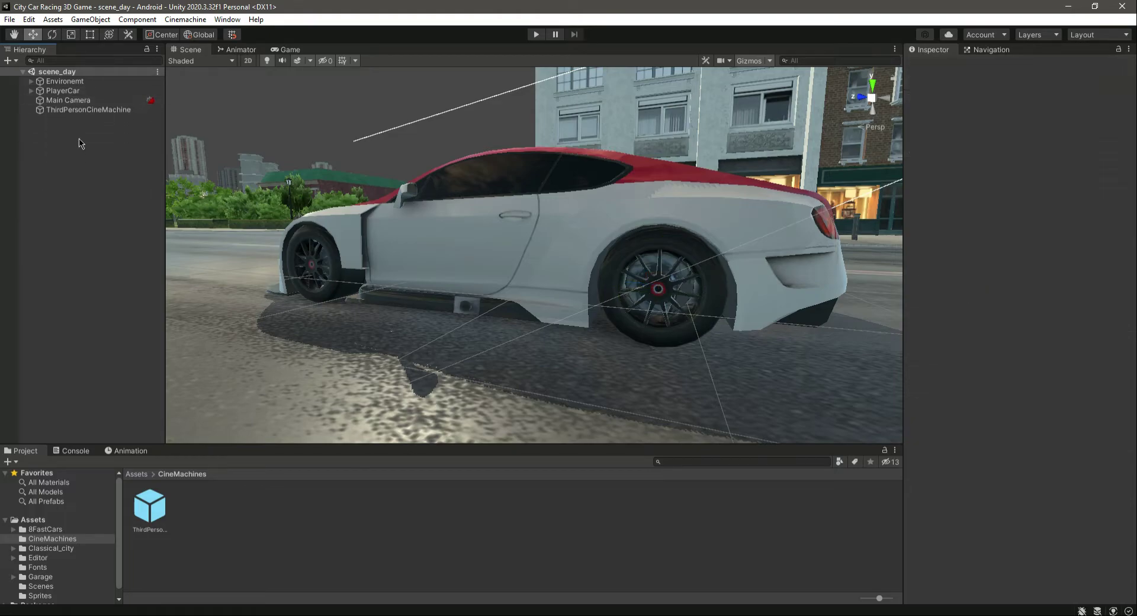
click(93, 90)
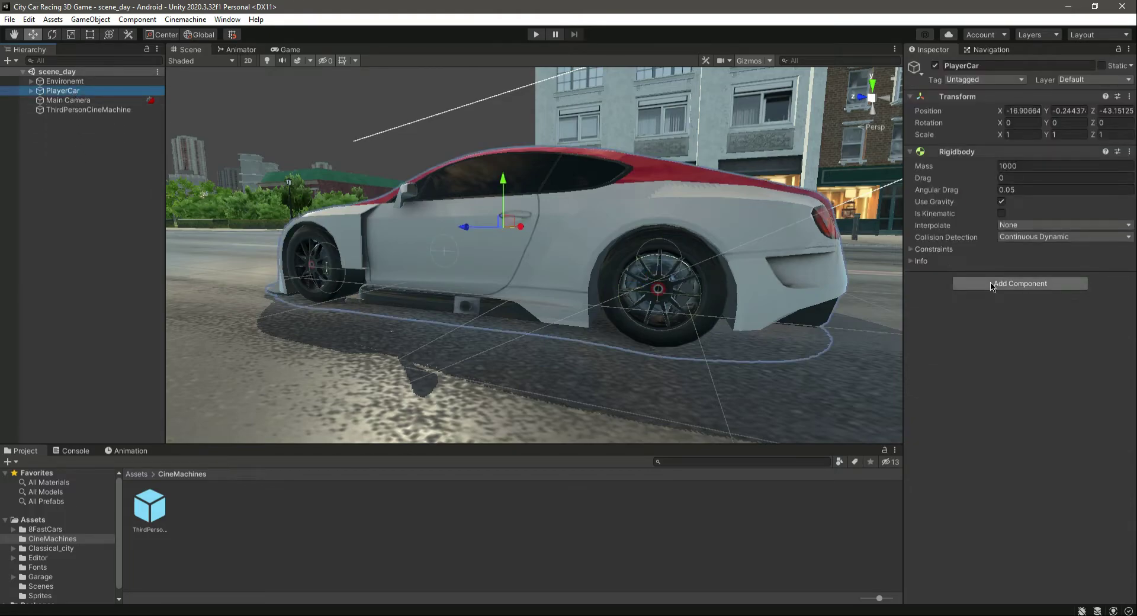
Step: Add a Box Collider to PlayerCar and orbit to a level side view of the car
click(992, 285)
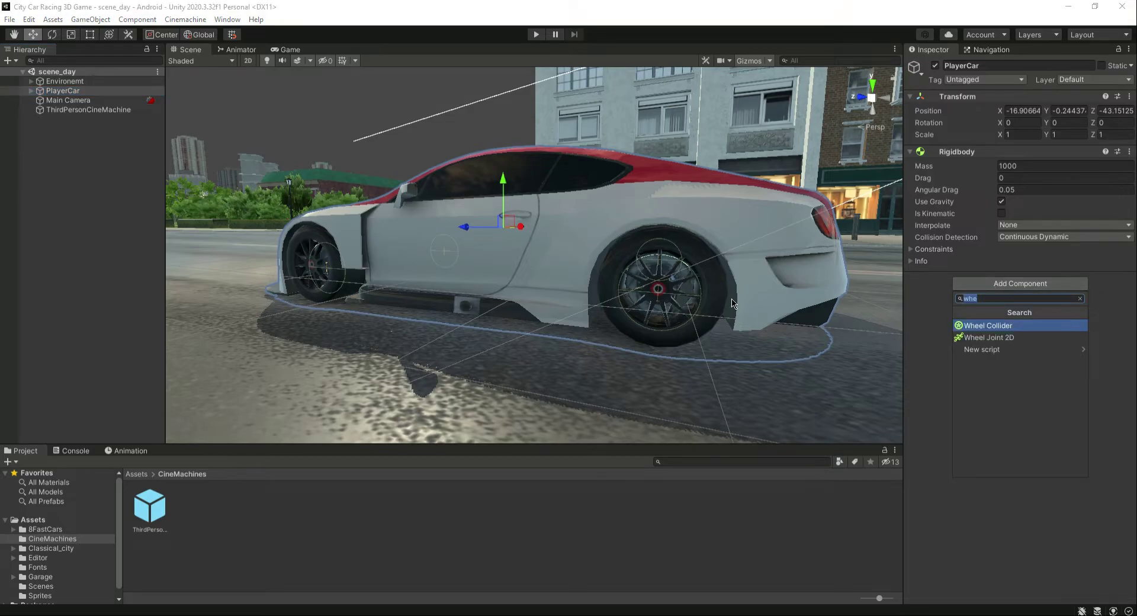
text(box)
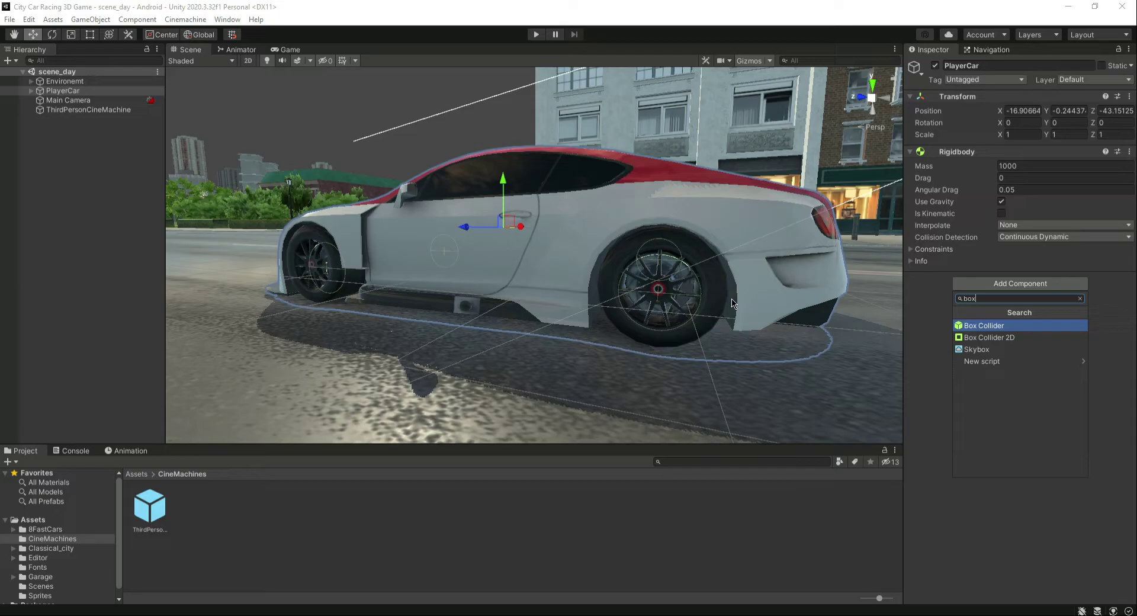
key(Return)
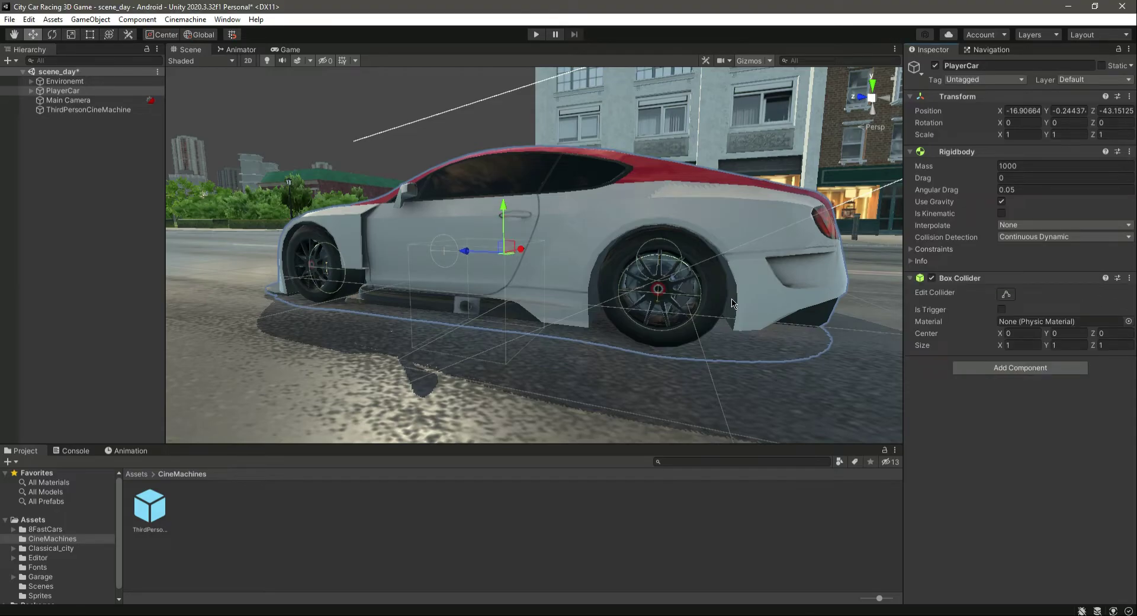
right_drag(532, 213, 614, 266)
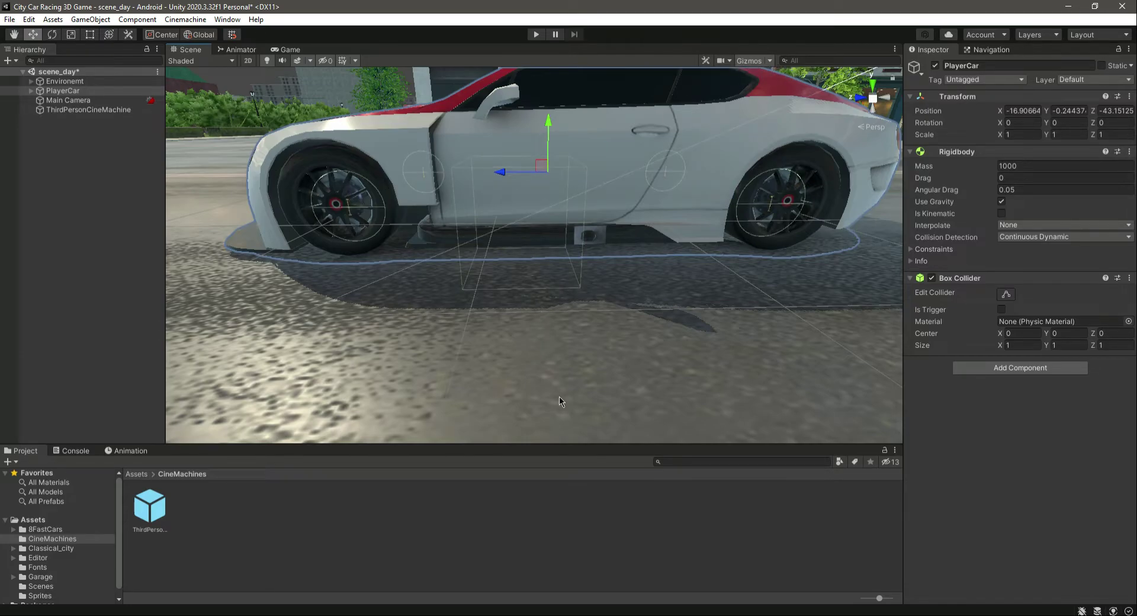
alt+drag(559, 396, 595, 388)
click(63, 91)
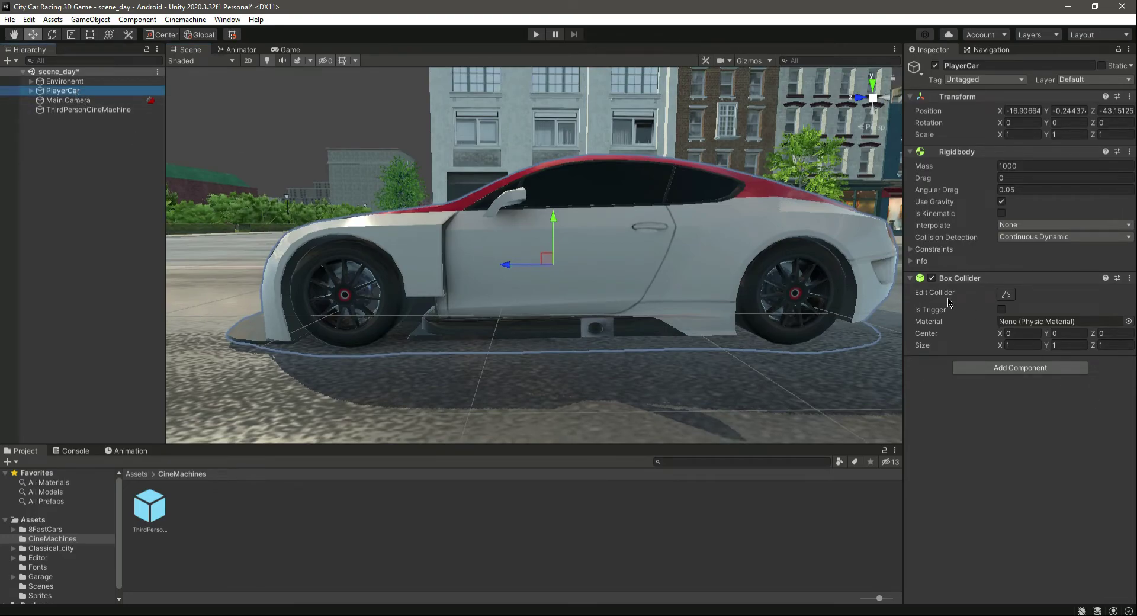
Step: Resize PlayerCar's Box Collider to the car's height and full length over both wheels, lifted off the ground
click(1006, 295)
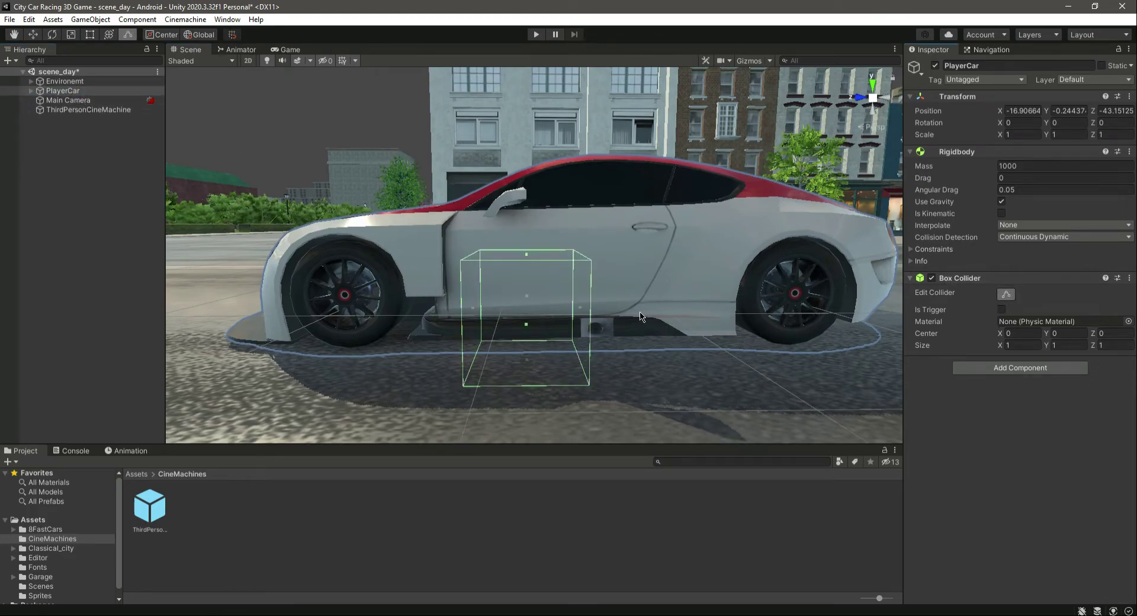
drag(525, 256, 531, 147)
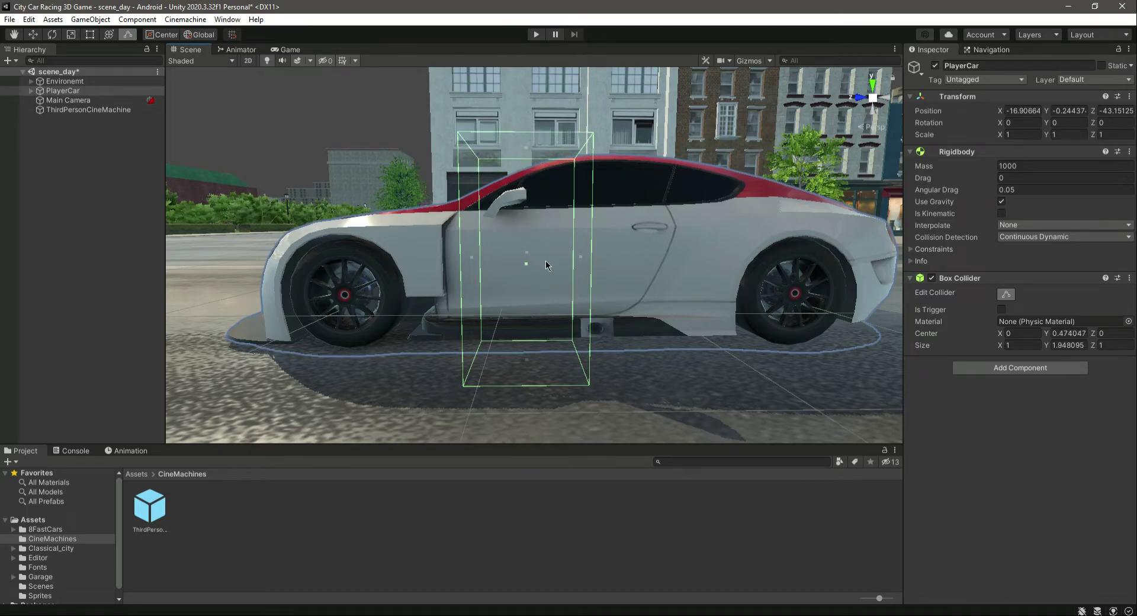
drag(580, 259, 837, 266)
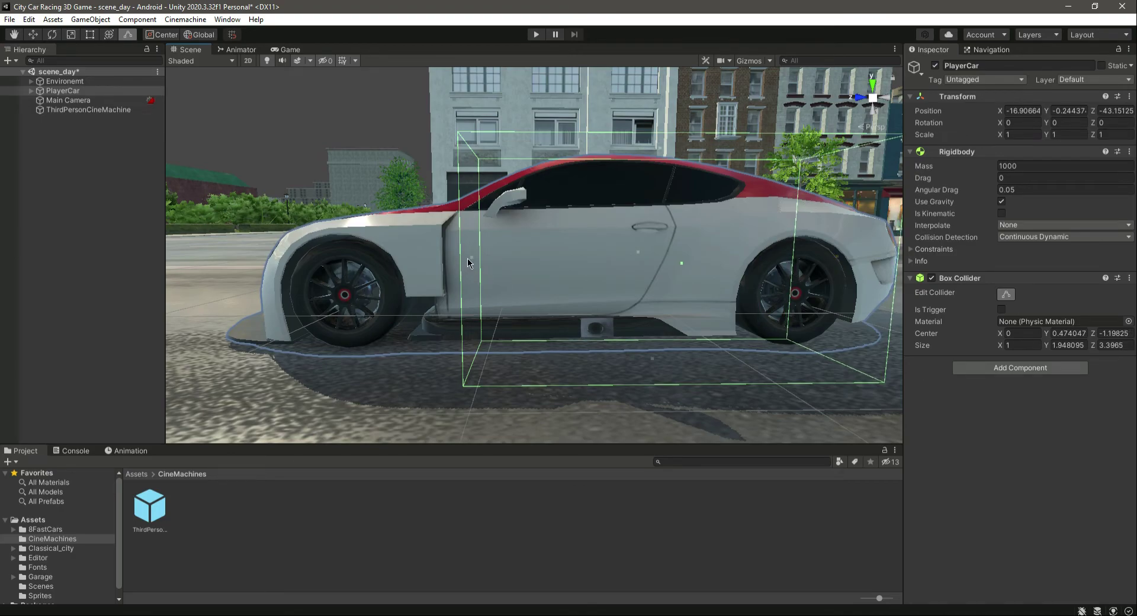
drag(471, 262, 304, 261)
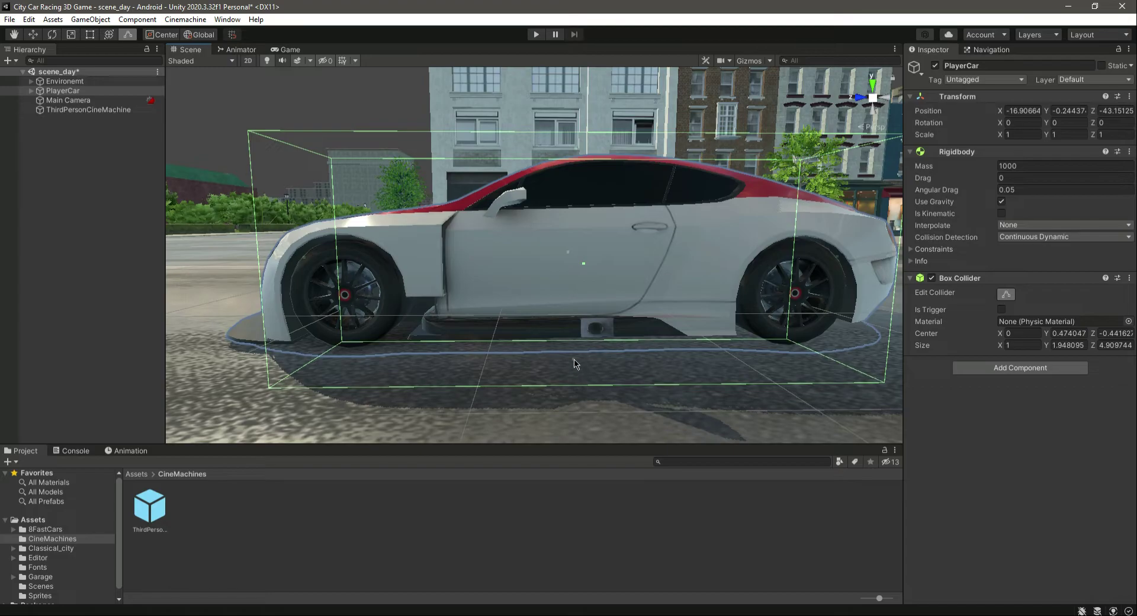
drag(576, 362, 580, 237)
Step: Widen the Box Collider to both sides of the car (about 2.07 × 0.79 × 4.91), then deselect PlayerCar
right_drag(594, 262, 568, 265)
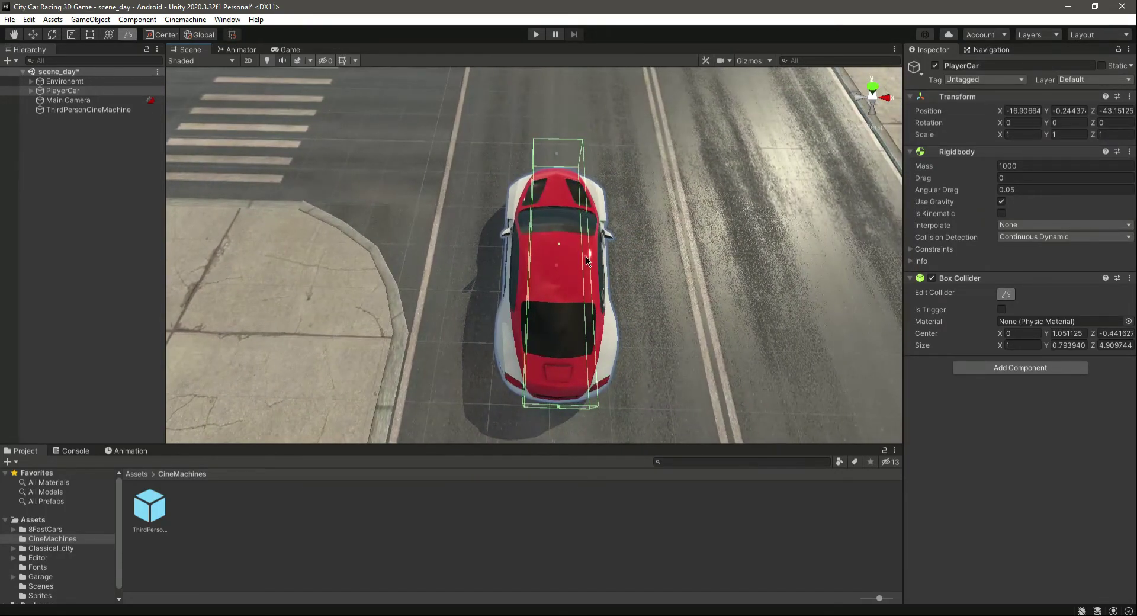
drag(586, 261, 618, 260)
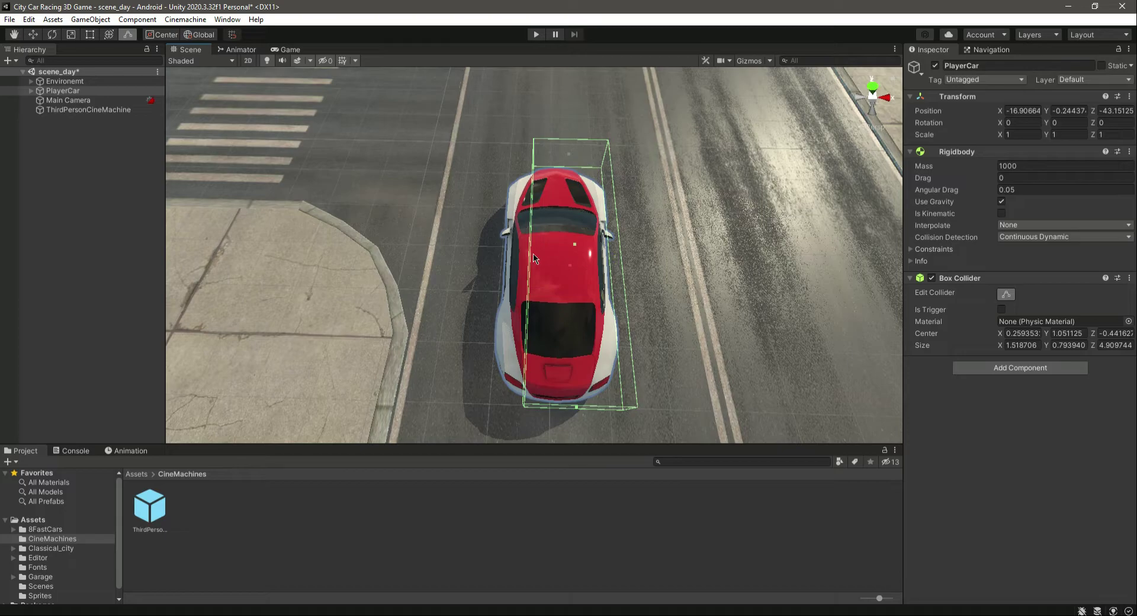
middle_drag(531, 258, 599, 259)
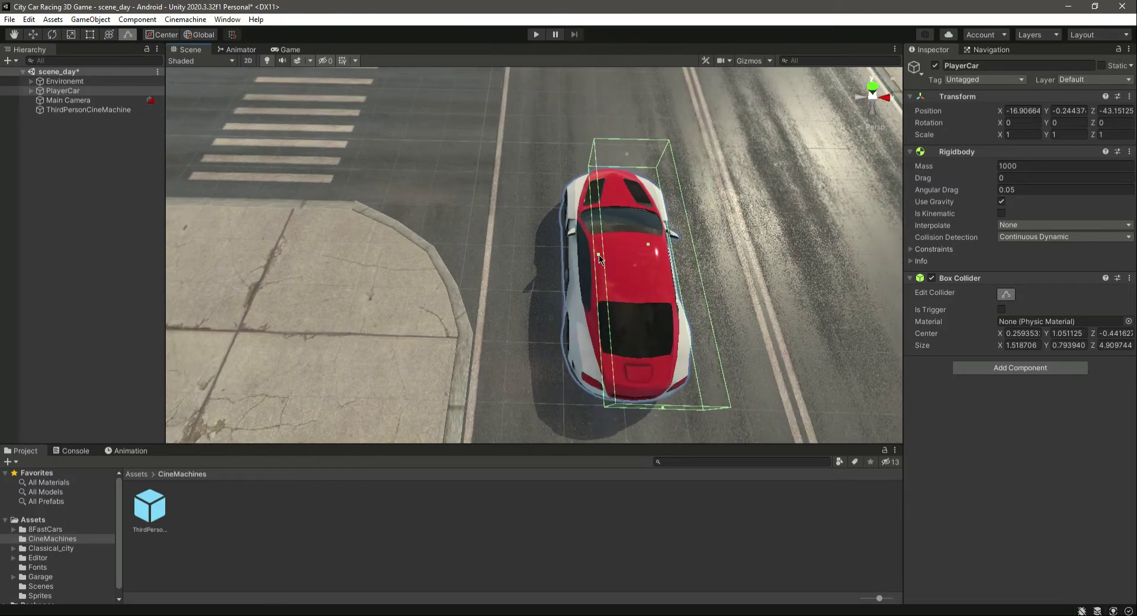
drag(600, 256, 568, 258)
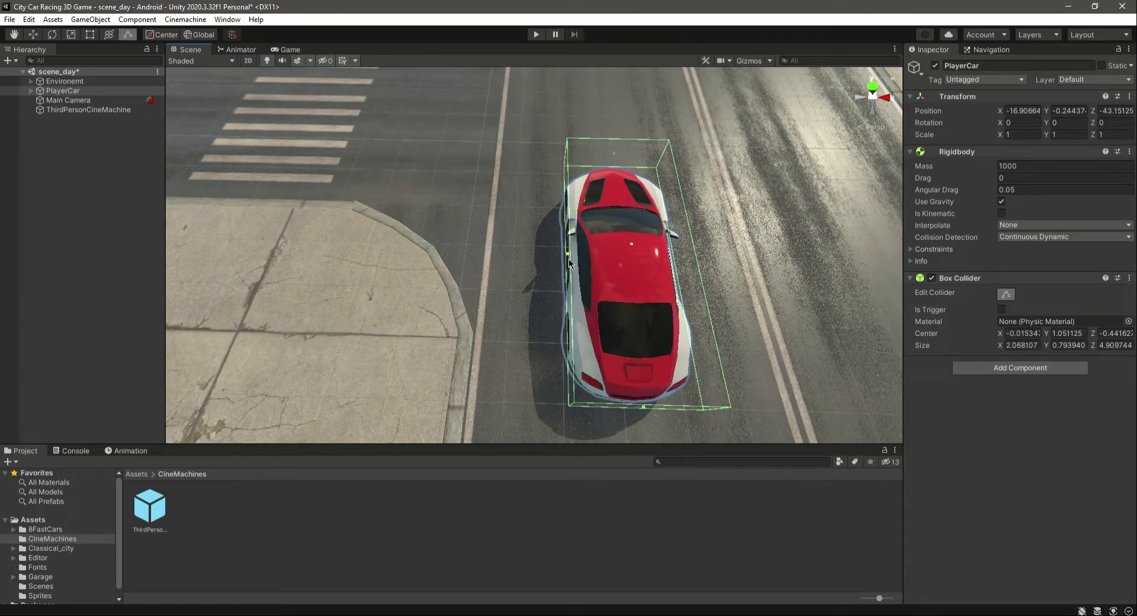
click(90, 241)
Step: Save scene_day and tilt the Scene view to a street-level angle
key(ctrl+s)
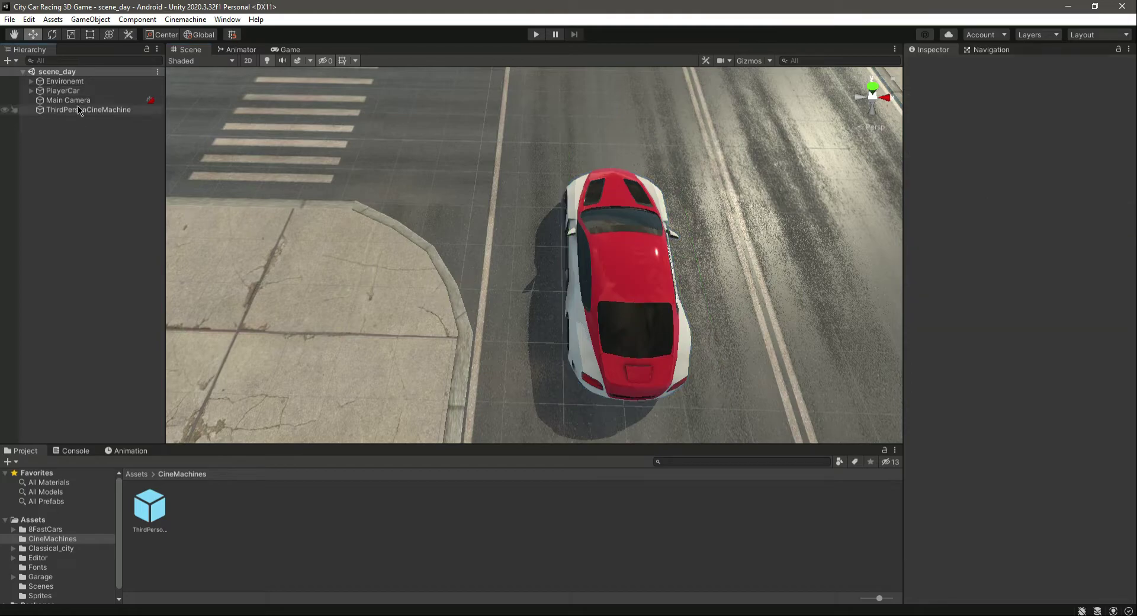
click(74, 90)
click(111, 255)
right_drag(400, 272, 284, 67)
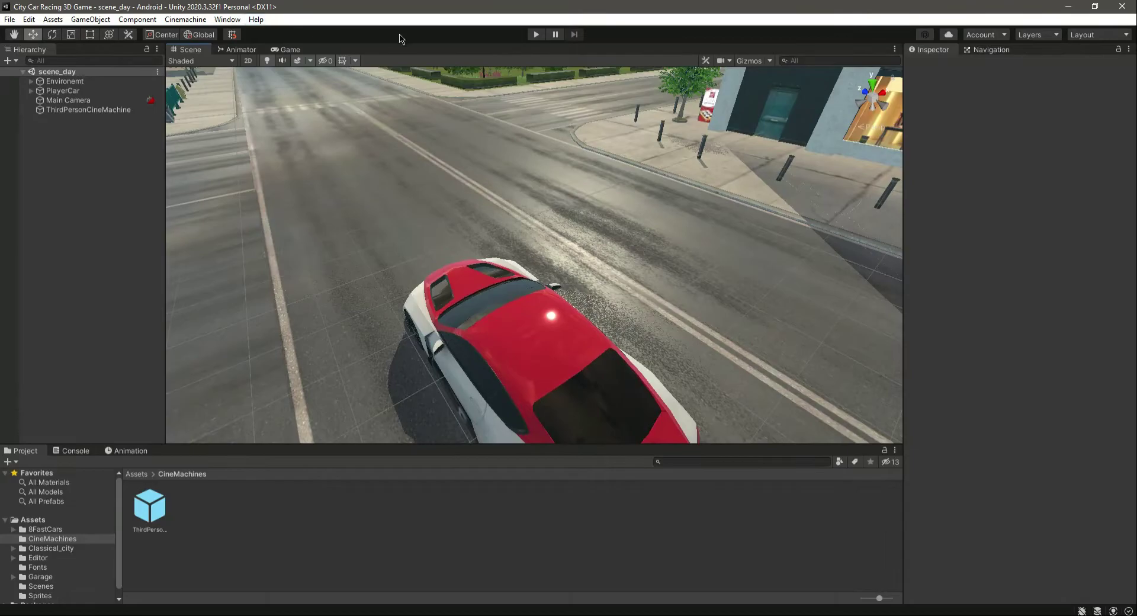
Step: Play-test the car resting on the road in Game view, then stop and reselect PlayerCar
click(535, 35)
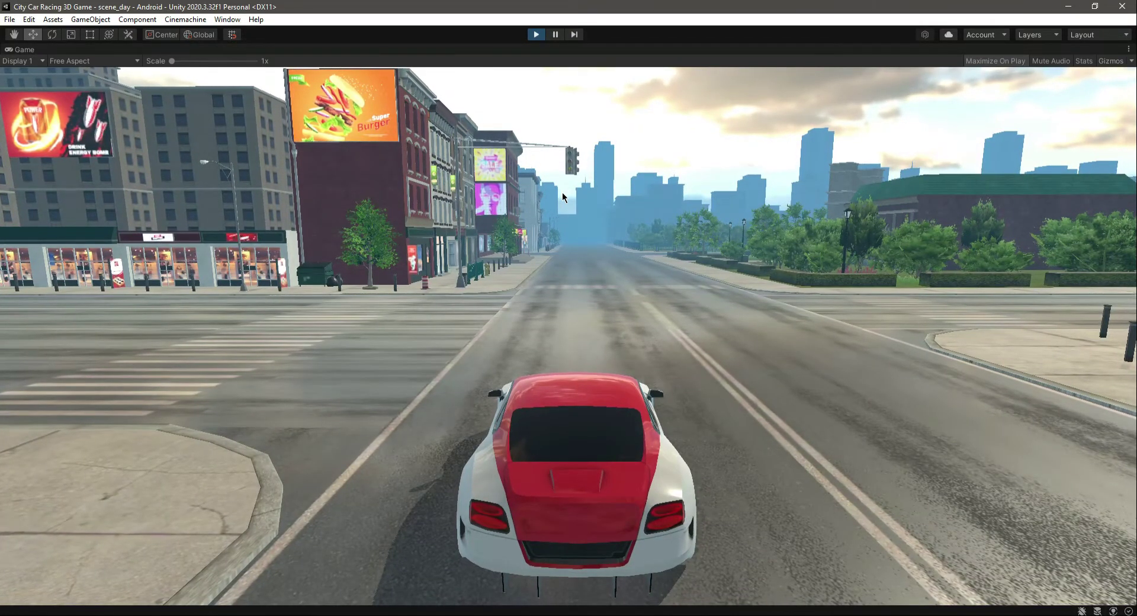
key(ctrl+p)
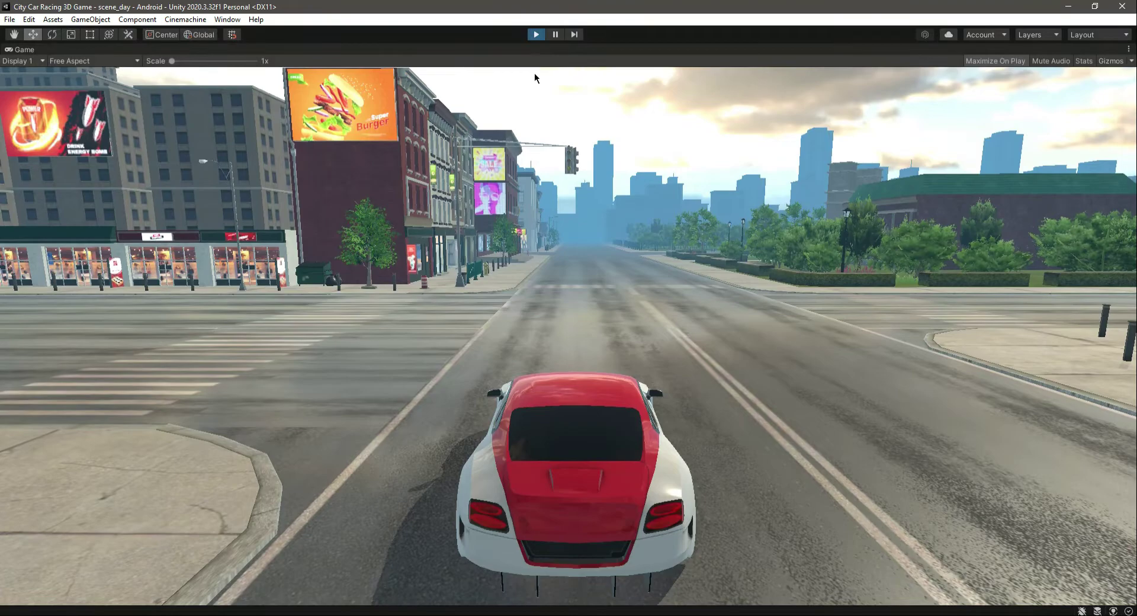
click(591, 250)
Step: Raise PlayerCar to Position Y 1.146 and watch it drop onto the road in a Game view test
key(f)
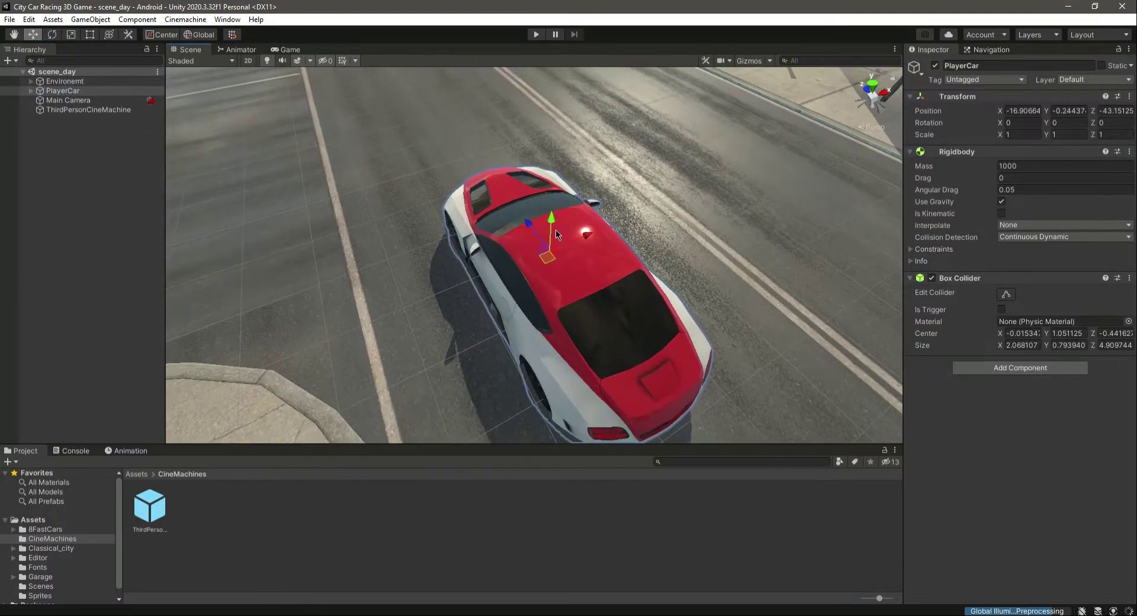
drag(550, 215, 566, 116)
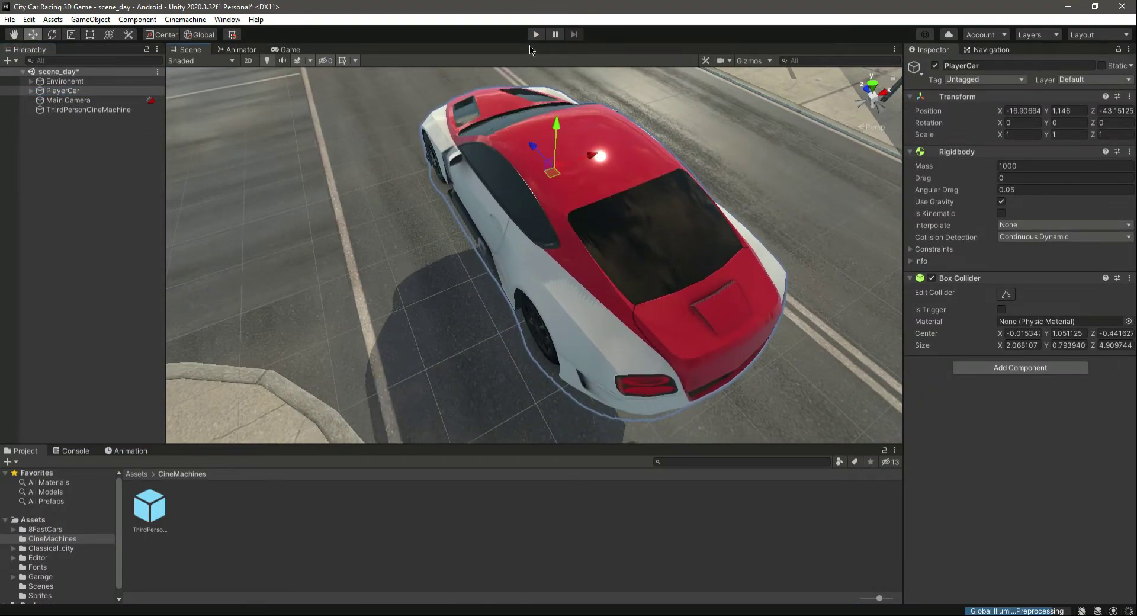
click(284, 49)
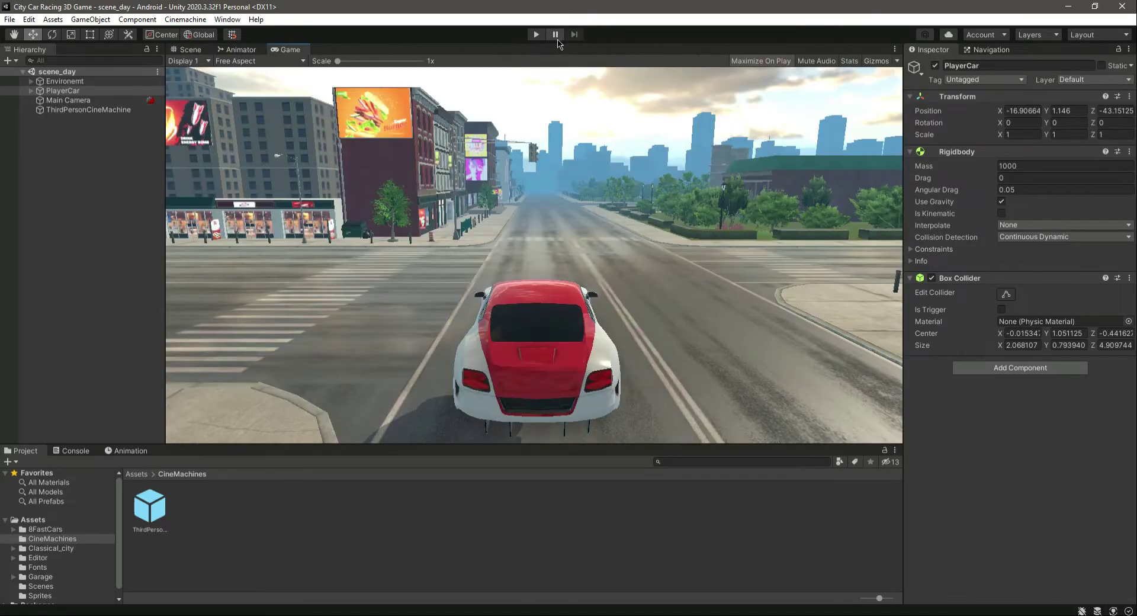
click(536, 35)
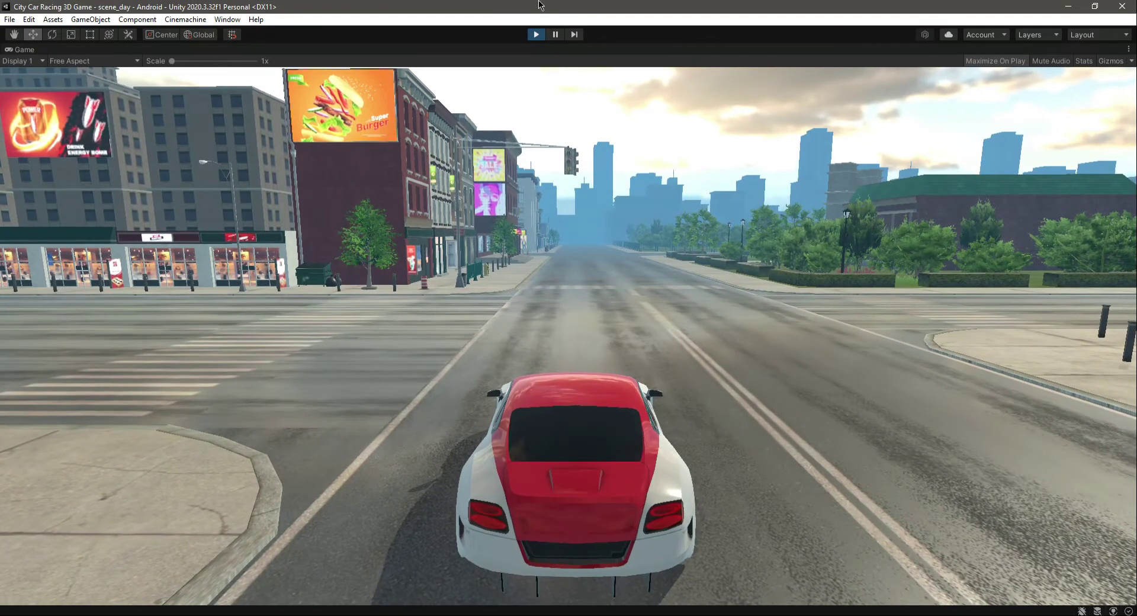
click(535, 34)
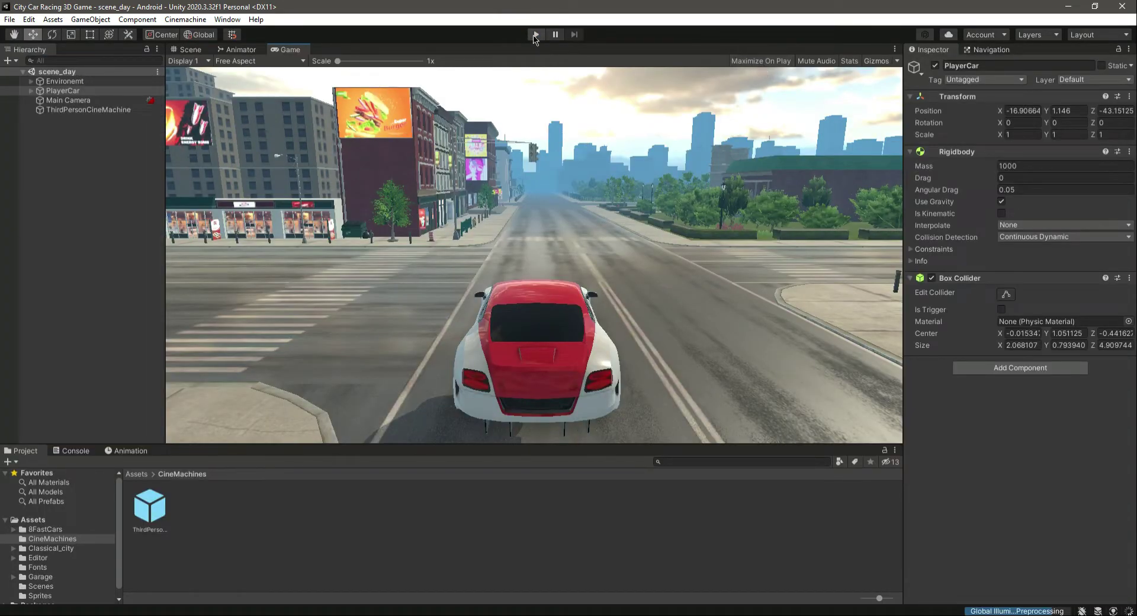
Step: Lift PlayerCar to Y 2.067, watch its suspension bounce in play mode, then undo the lift
double_click(92, 91)
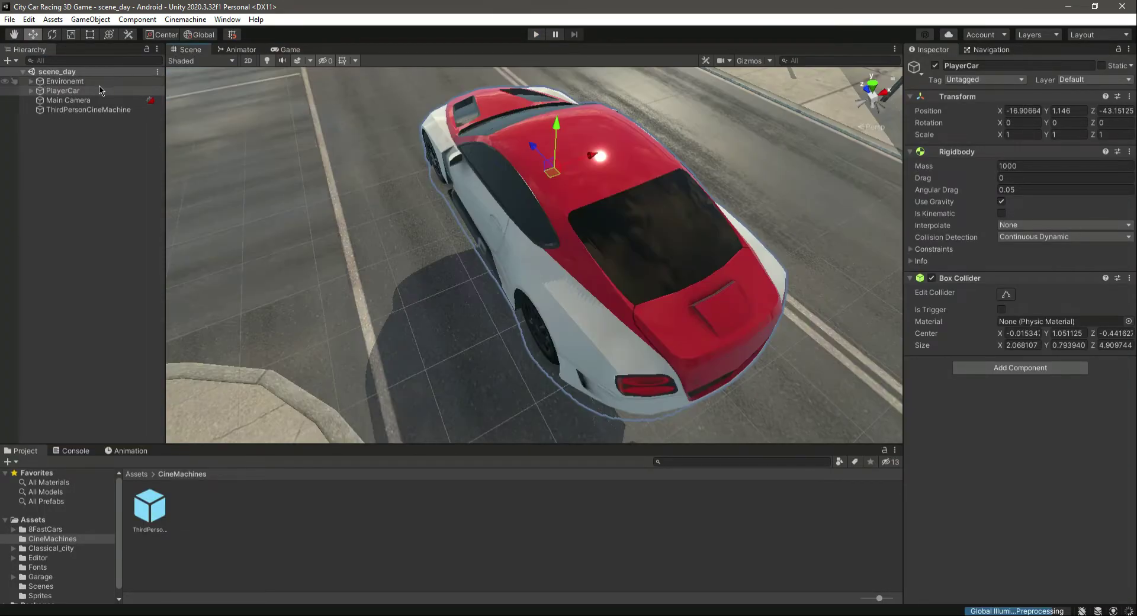
drag(556, 133, 571, 34)
click(291, 50)
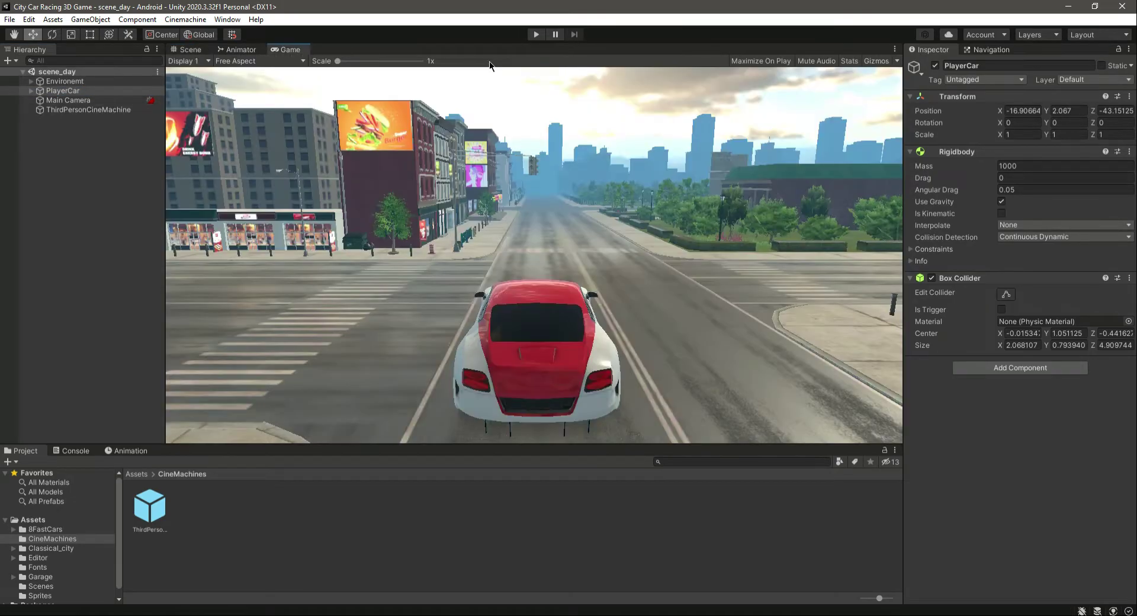
click(536, 34)
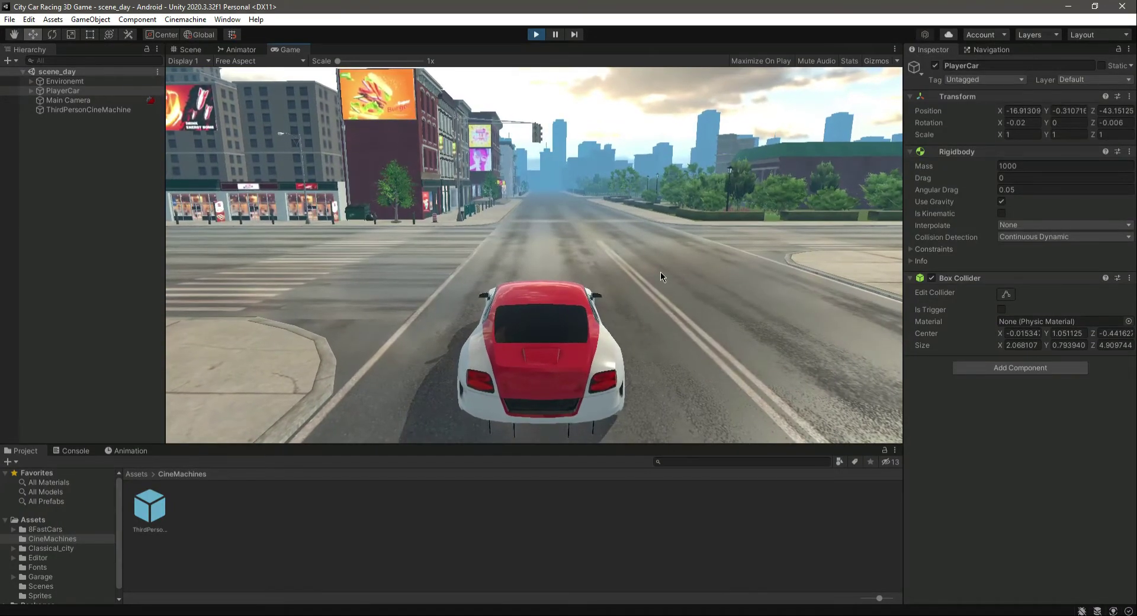
click(536, 34)
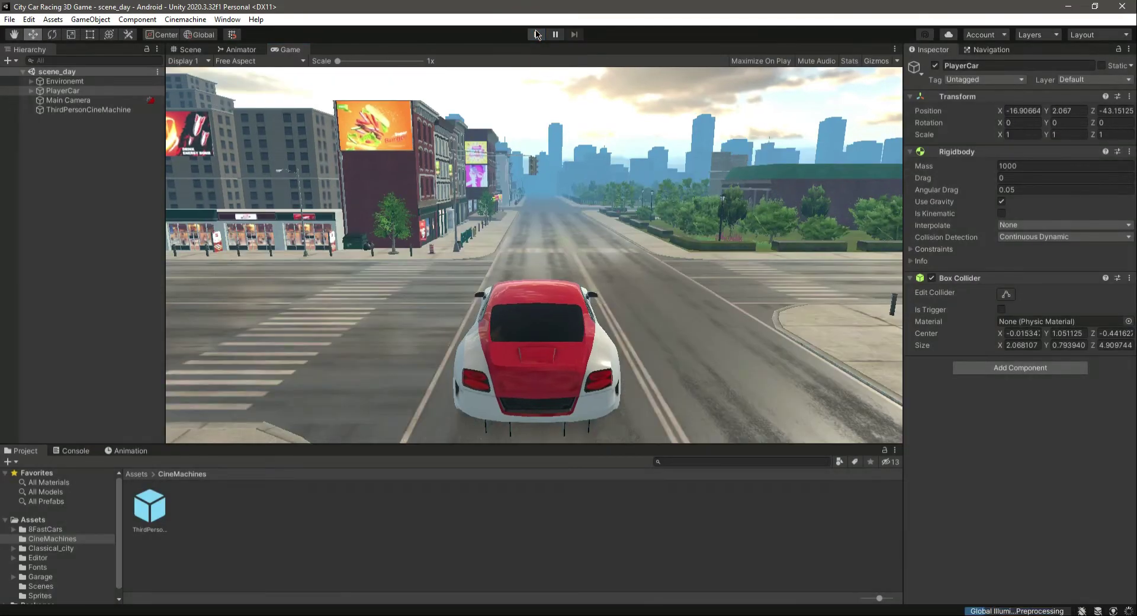
click(184, 50)
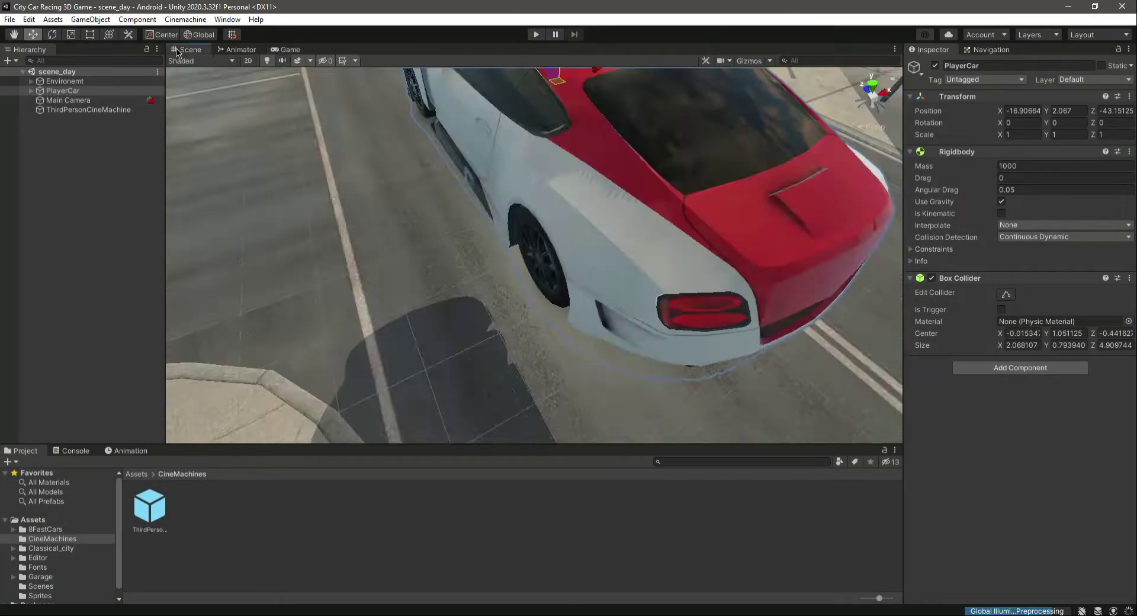
key(ctrl+z)
Step: Deselect PlayerCar, save scene_day, and bring the view in on the car's side
click(102, 204)
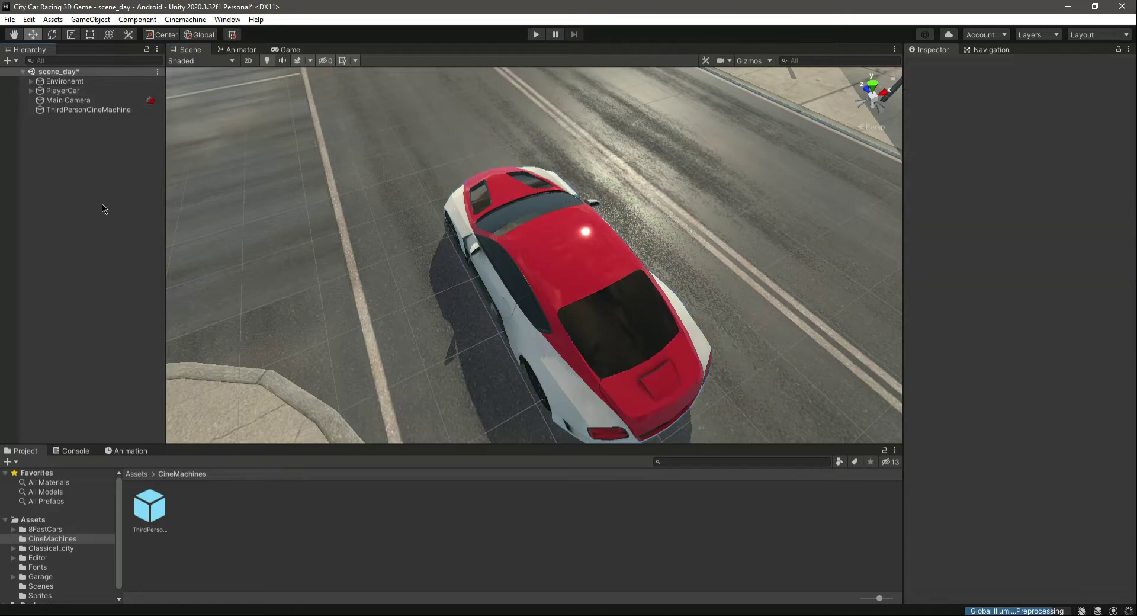
key(ctrl+s)
right_drag(658, 272, 617, 281)
scroll(506, 296, up, 3)
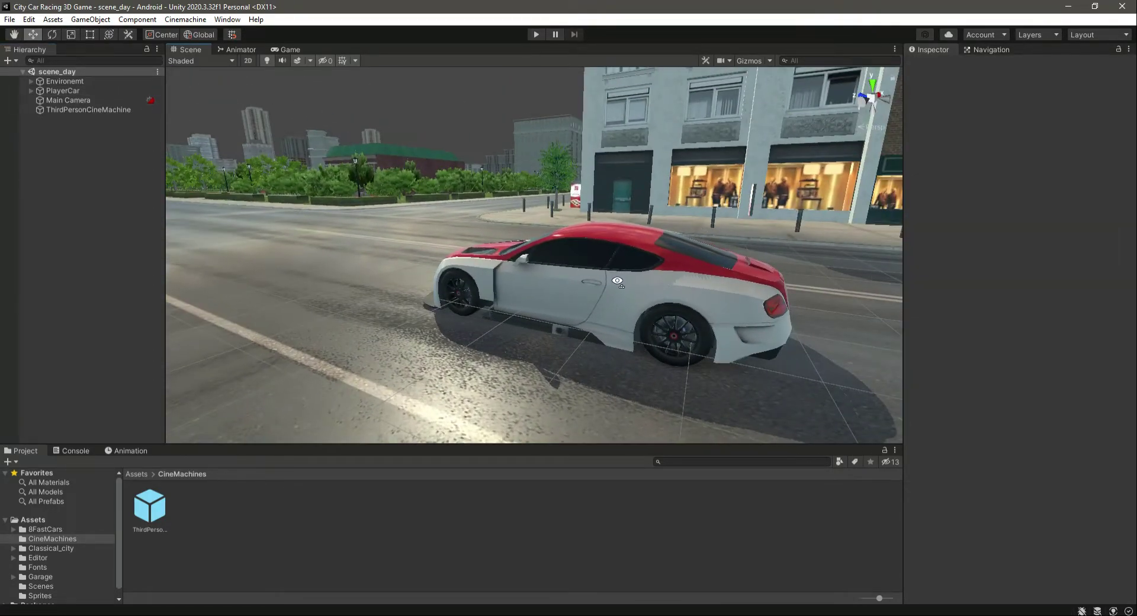